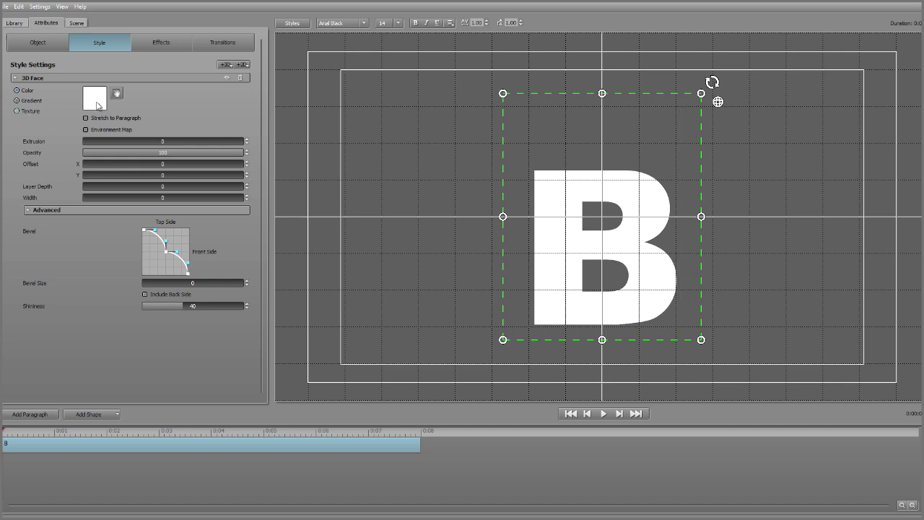
# - Apply the white marble image from the Examples folder as the B's face texture
pyautogui.click(98, 106)
pyautogui.doubleClick(161, 87)
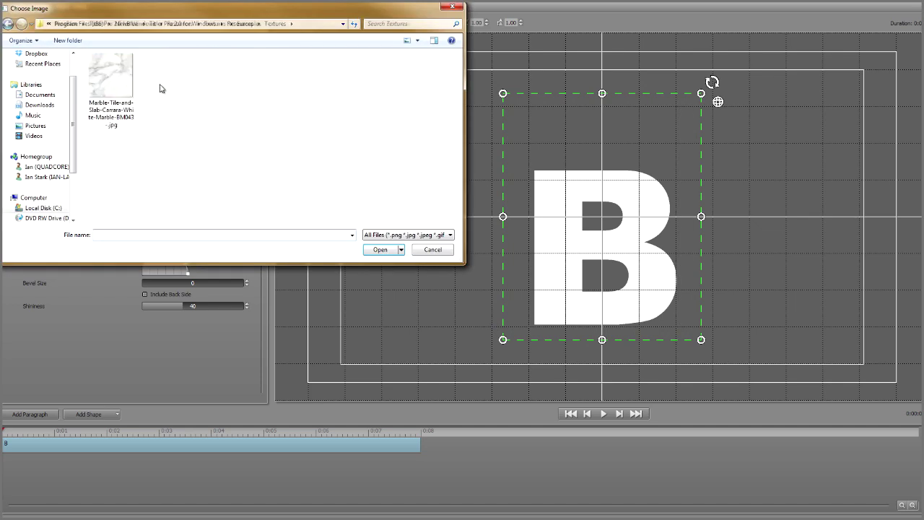
pyautogui.doubleClick(110, 80)
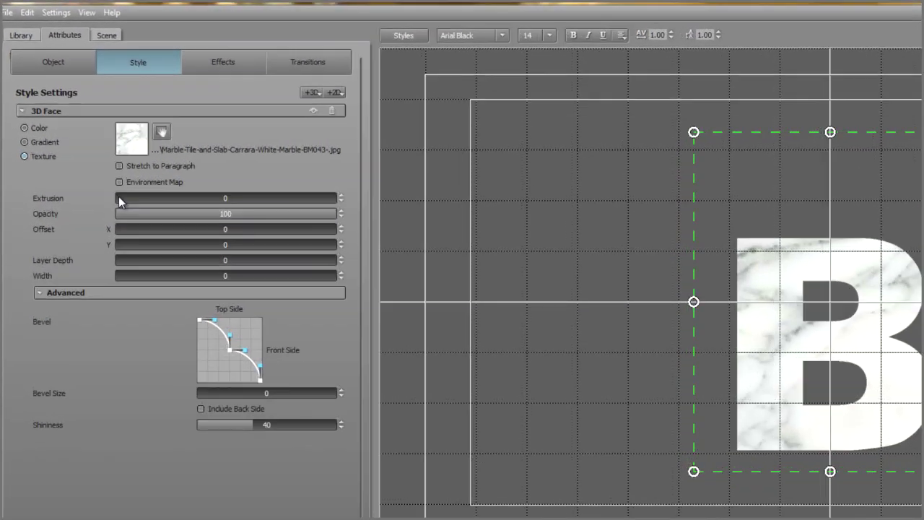
# - Extrude the B to 5.3 depth and raise its bevel size to 0.18
pyautogui.moveTo(118, 196); pyautogui.dragTo(143, 195)
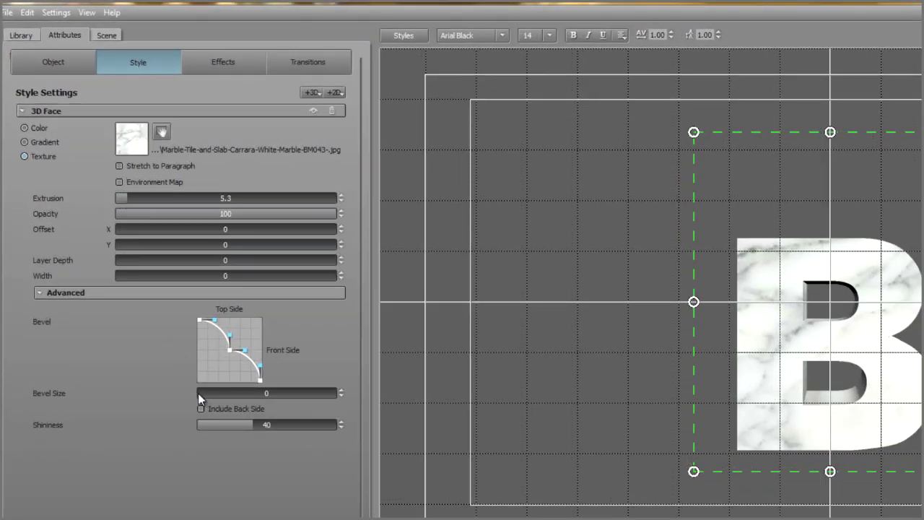
pyautogui.moveTo(198, 392); pyautogui.dragTo(248, 388)
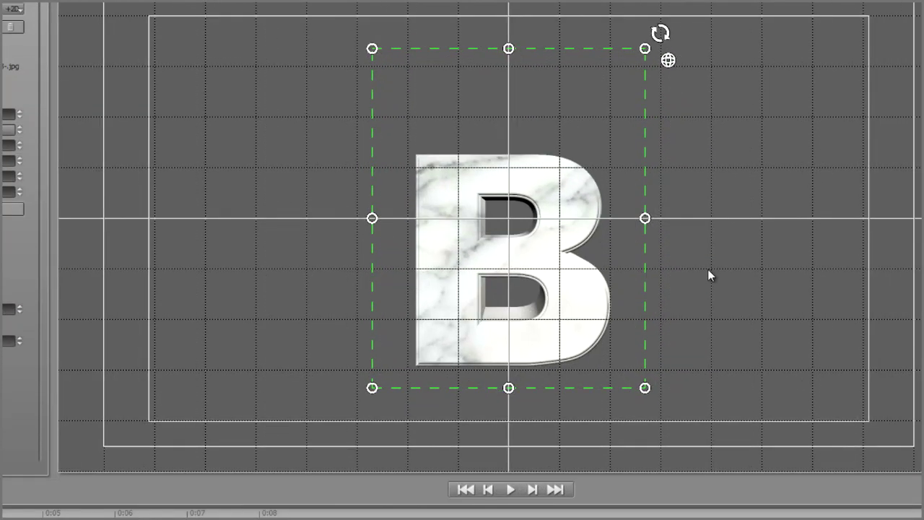
pyautogui.scroll(5, 708, 267)
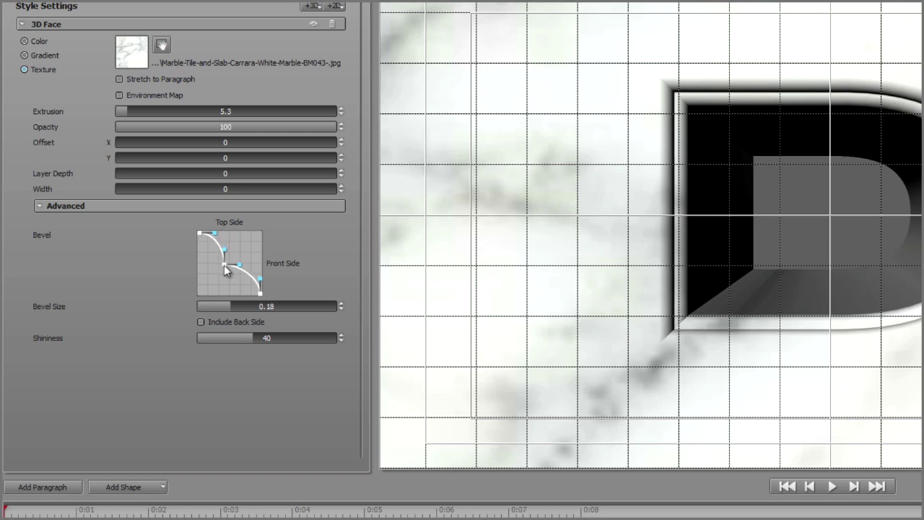
# - Try the Linear and Single Curve bevel presets, then use Double Curve with its middle point pulled lower-left
pyautogui.moveTo(224, 265); pyautogui.dragTo(202, 271)
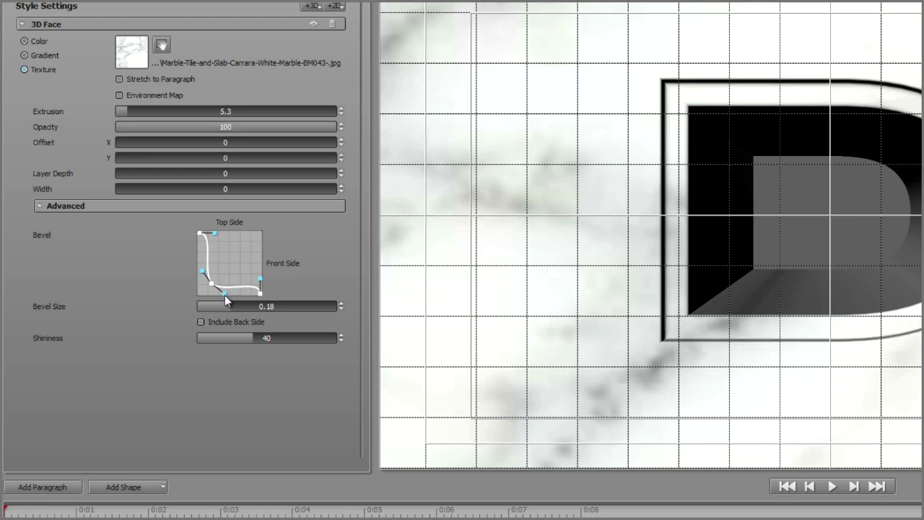
pyautogui.moveTo(213, 234); pyautogui.dragTo(238, 235)
pyautogui.rightClick(239, 248)
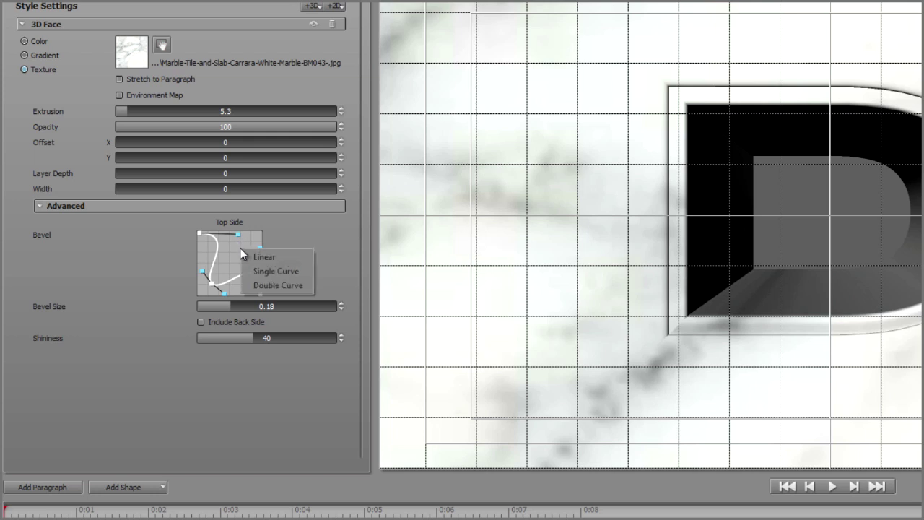
pyautogui.click(293, 257)
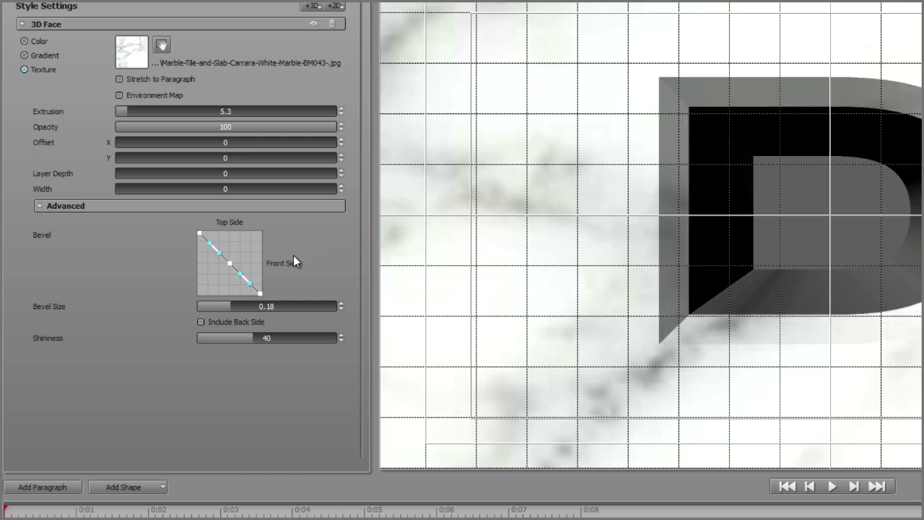
pyautogui.rightClick(229, 250)
pyautogui.click(262, 275)
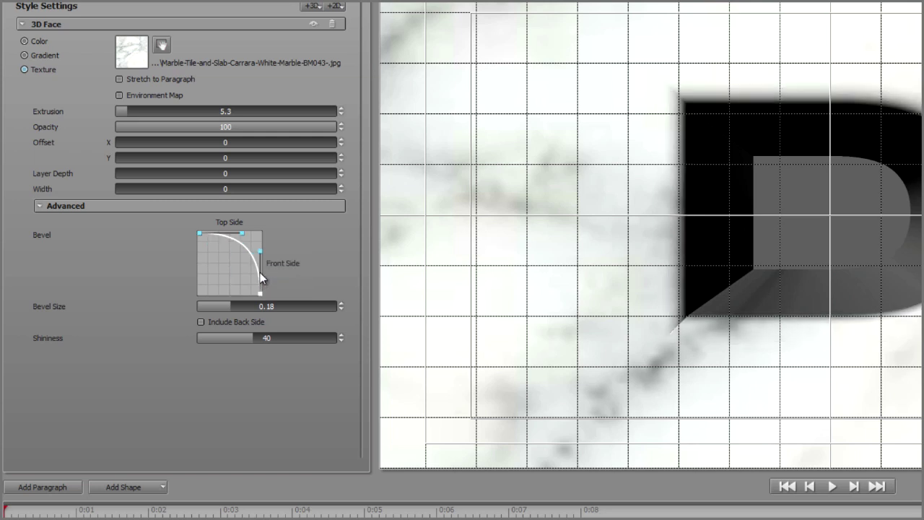
pyautogui.rightClick(241, 265)
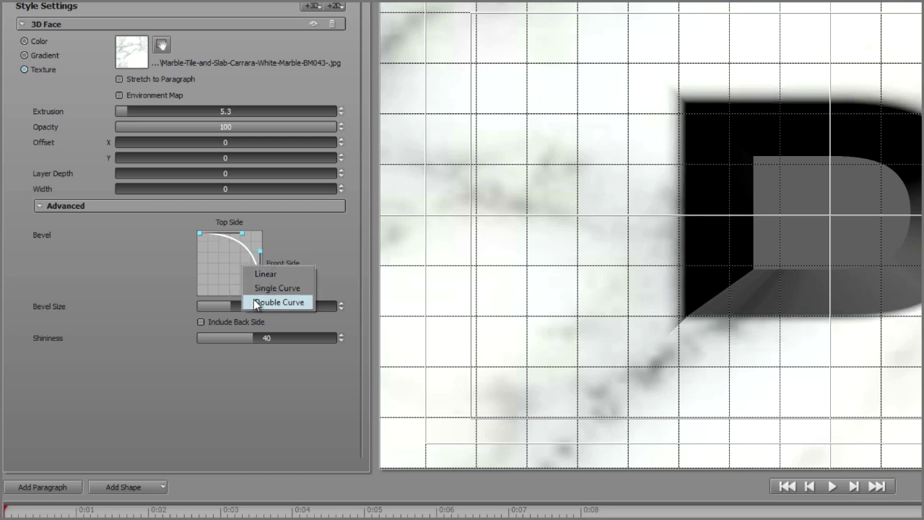
pyautogui.click(253, 299)
pyautogui.moveTo(231, 266); pyautogui.dragTo(208, 289)
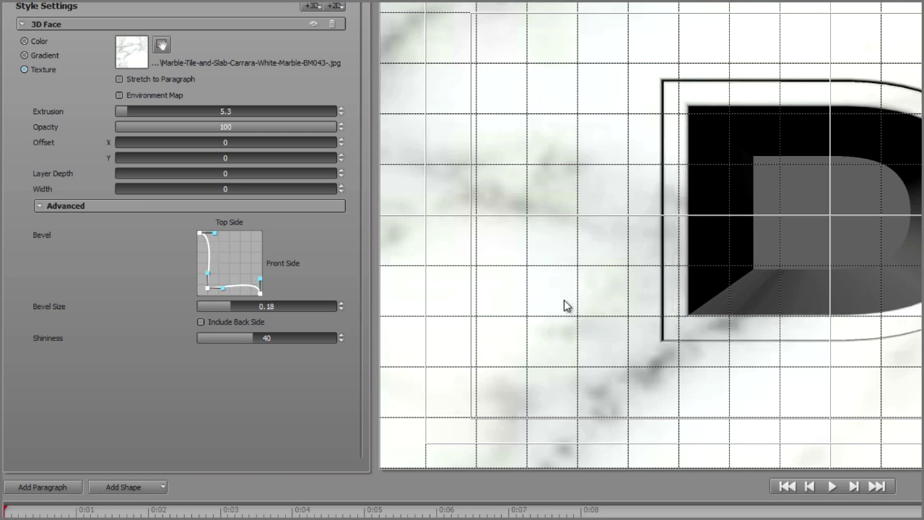
pyautogui.scroll(-3, 564, 300)
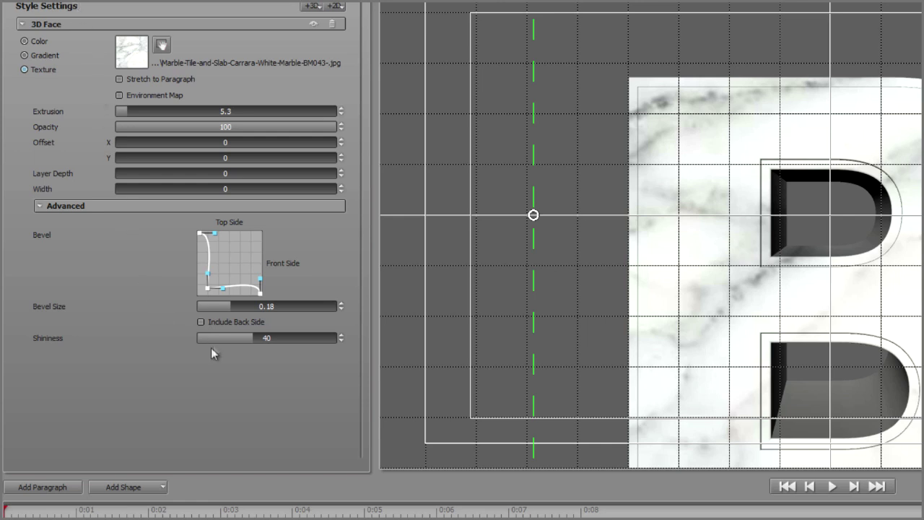
# - Tick Include Back Side under Bevel Size
pyautogui.click(201, 322)
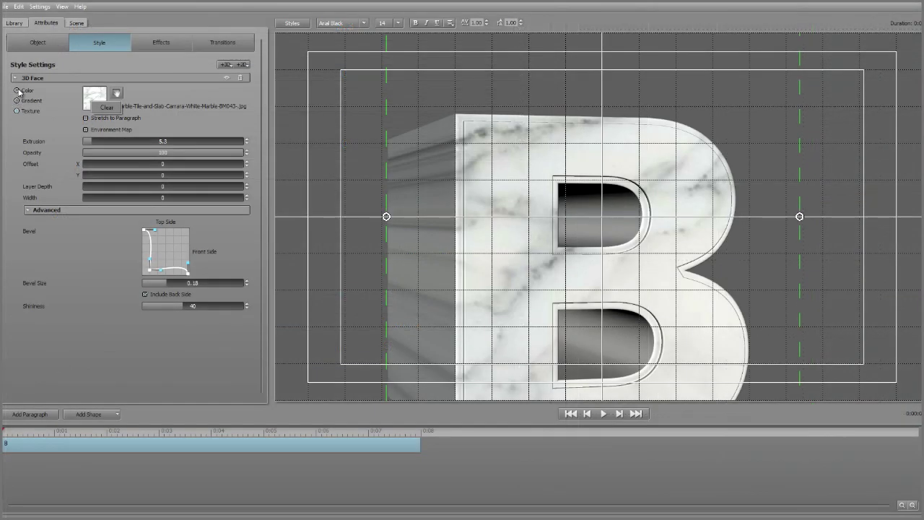
# - Give the B a solid blue Color face, lower its shininess slightly, and set Rotation Y to about 16.8
pyautogui.click(17, 90)
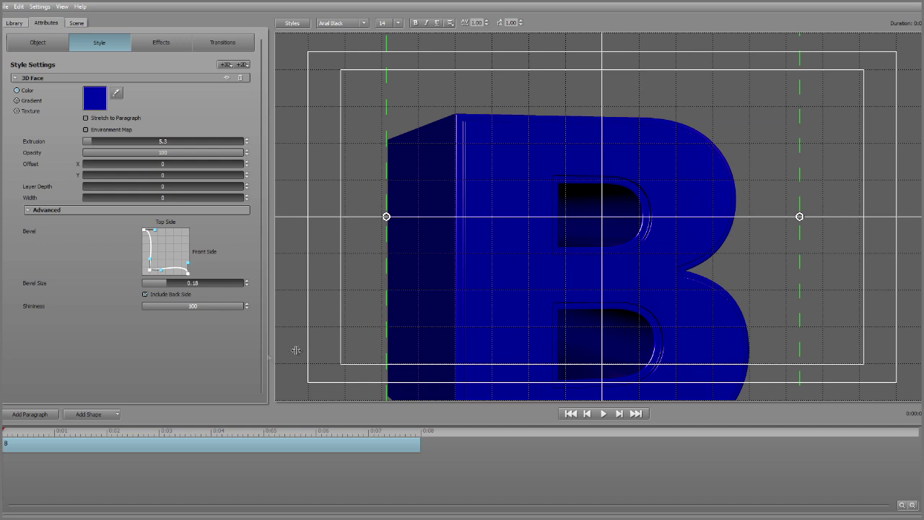
pyautogui.moveTo(239, 310); pyautogui.dragTo(229, 310)
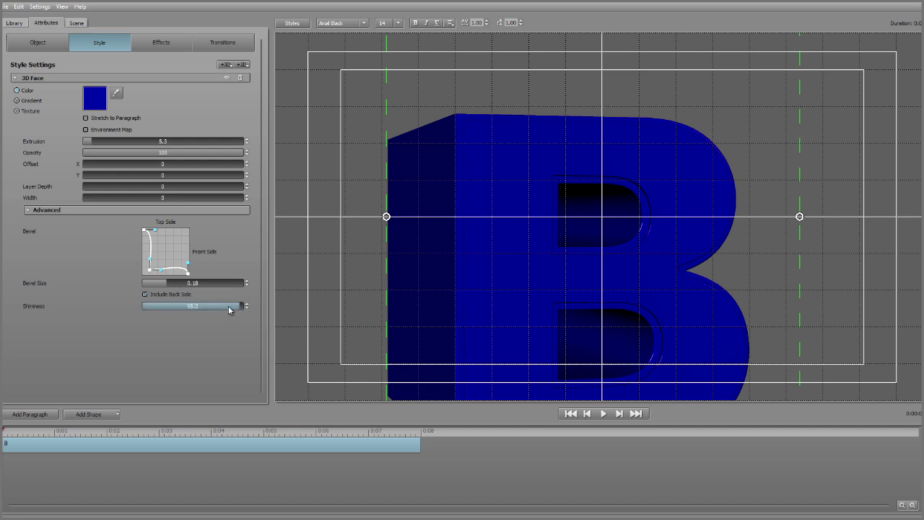
pyautogui.click(38, 42)
pyautogui.moveTo(140, 108)
pyautogui.mouseDown()
pyautogui.moveTo(146, 113)
pyautogui.moveTo(124, 114)
pyautogui.moveTo(138, 114)
pyautogui.mouseUp()
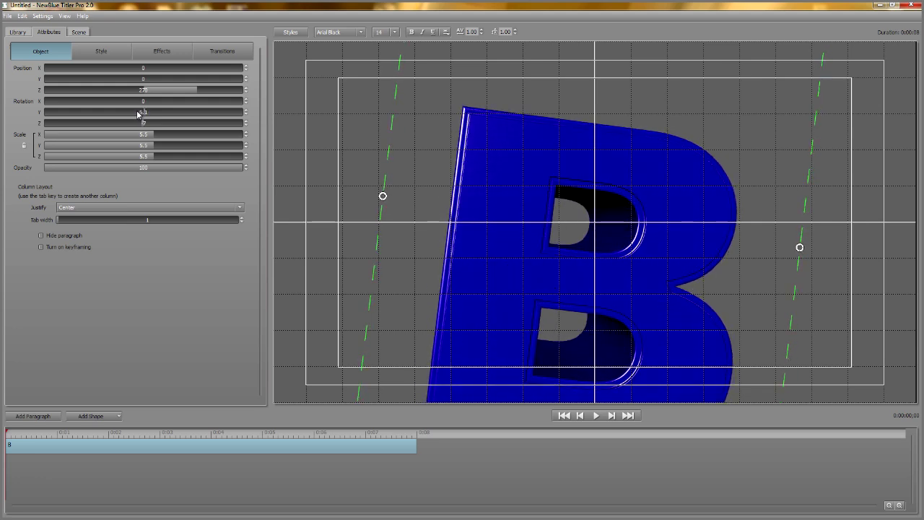
# - Add a red 3D Outline layer to the B
pyautogui.click(106, 50)
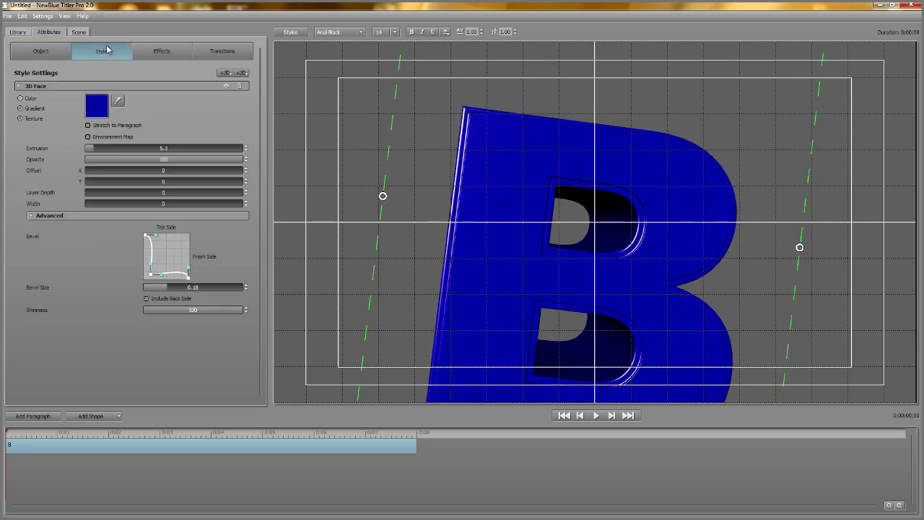
pyautogui.click(225, 73)
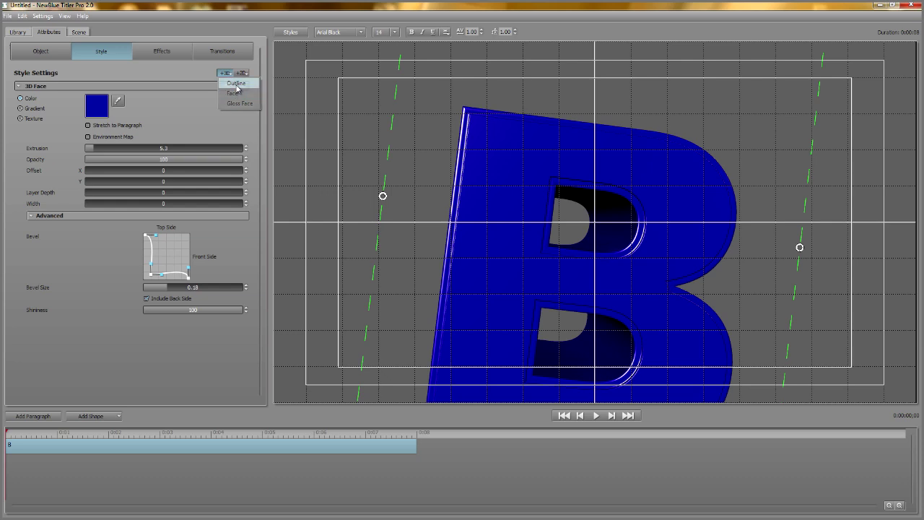
pyautogui.click(237, 86)
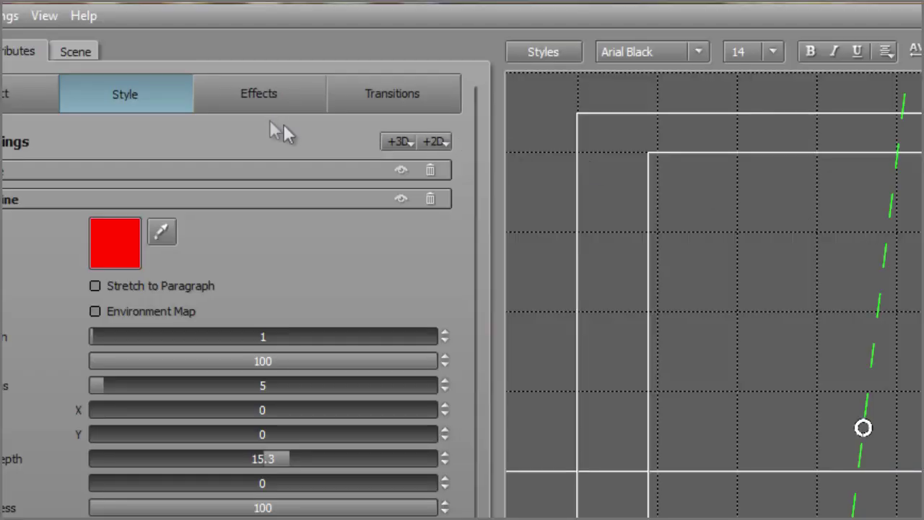
# - Add a Gloss Face layer and rotate the B further around its vertical axis
pyautogui.click(404, 142)
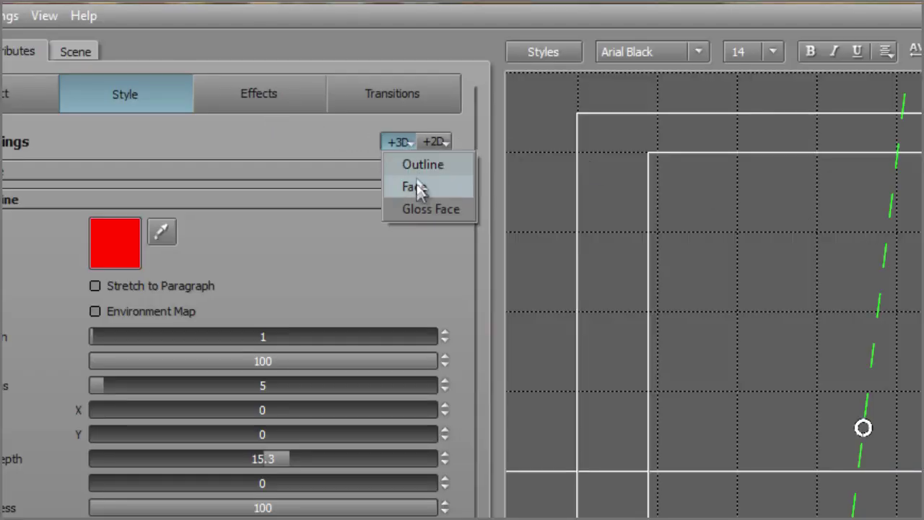
pyautogui.click(417, 216)
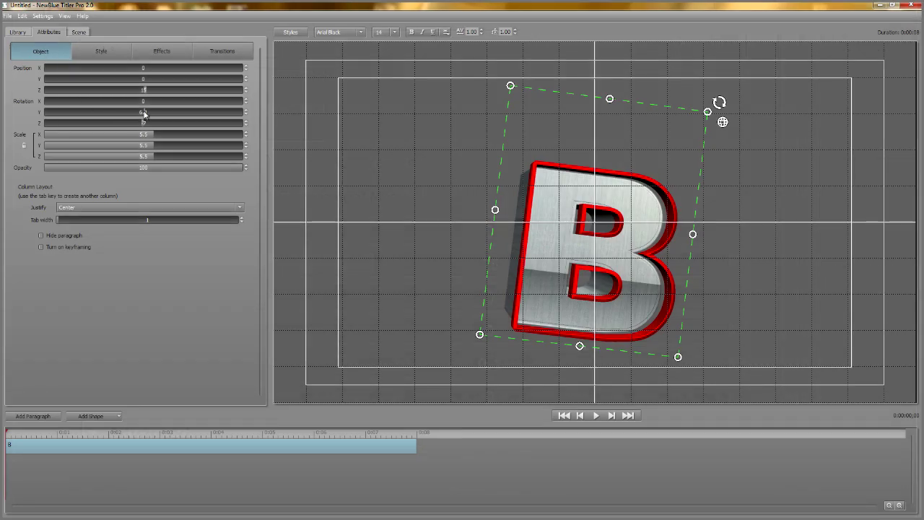
pyautogui.moveTo(144, 114); pyautogui.dragTo(170, 114)
pyautogui.click(9, 15)
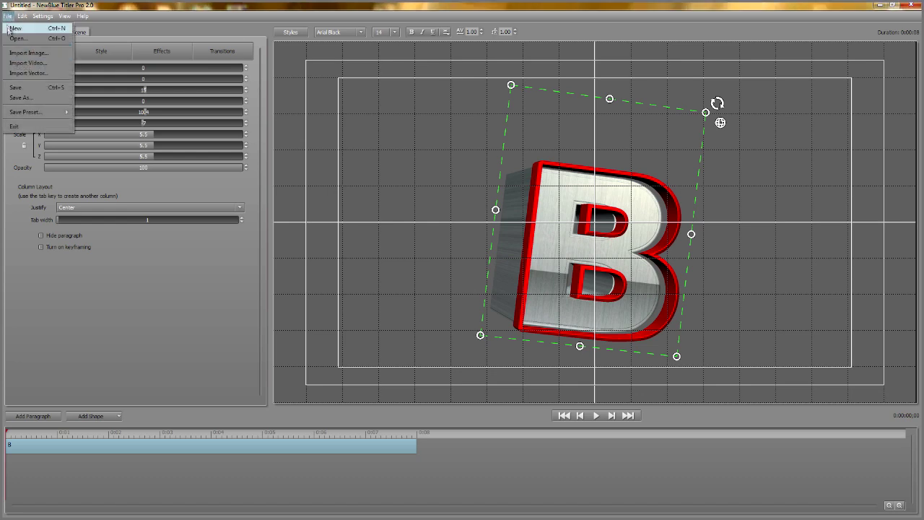
# - Start a new title without saving the B, type 'S' and enlarge it to about scale 6
pyautogui.click(13, 29)
pyautogui.click(464, 270)
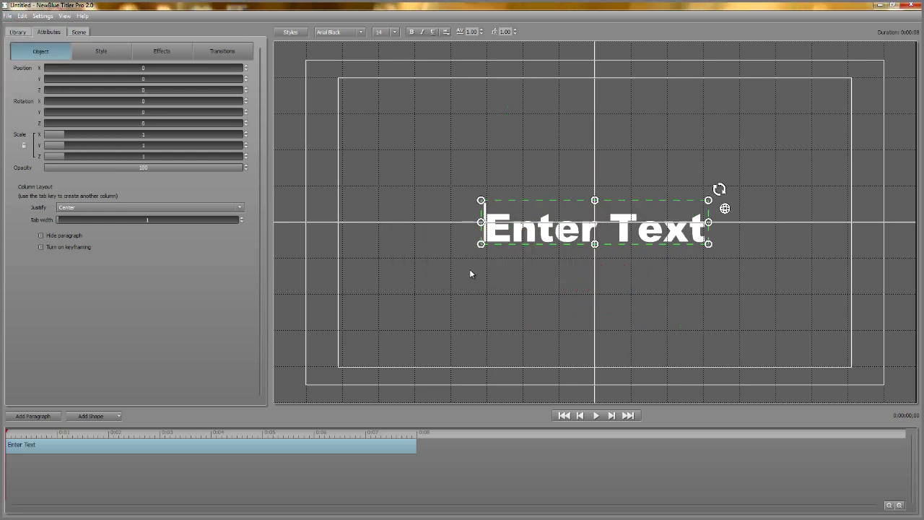
pyautogui.tripleClick(577, 235)
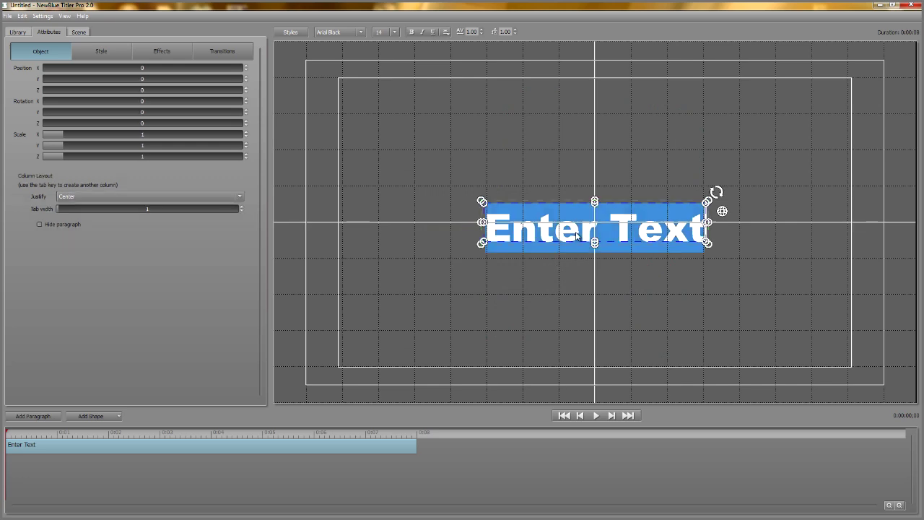
pyautogui.write('S')
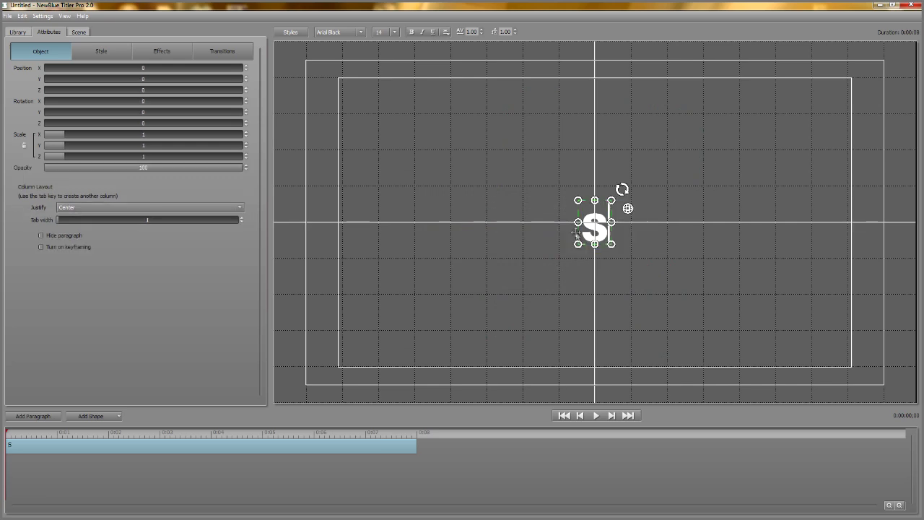
pyautogui.moveTo(576, 247); pyautogui.dragTo(471, 369)
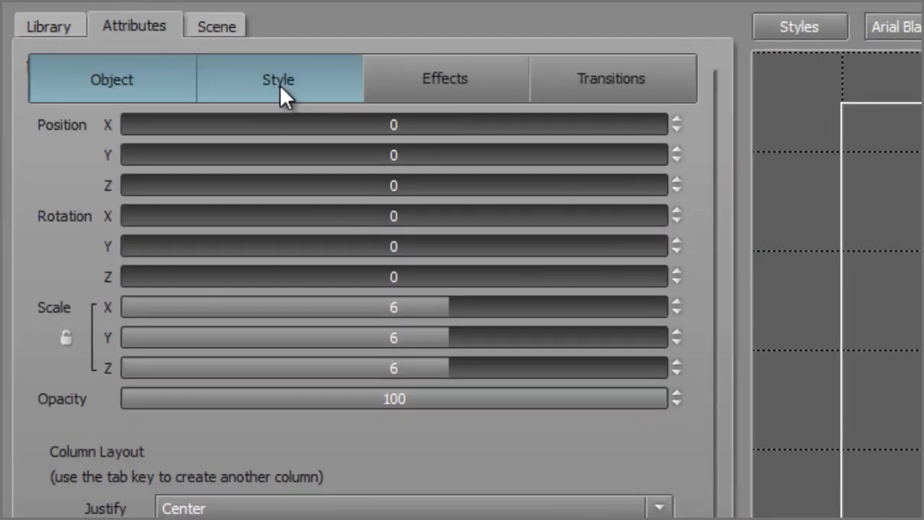
# - Switch the S face to a Gradient fill, keeping the Linear shape after trying Radial
pyautogui.click(101, 50)
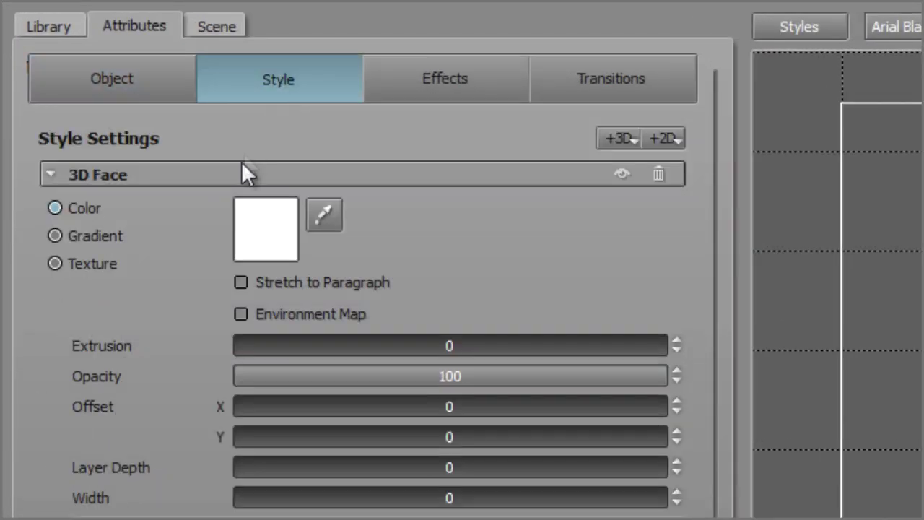
pyautogui.click(55, 236)
pyautogui.click(285, 228)
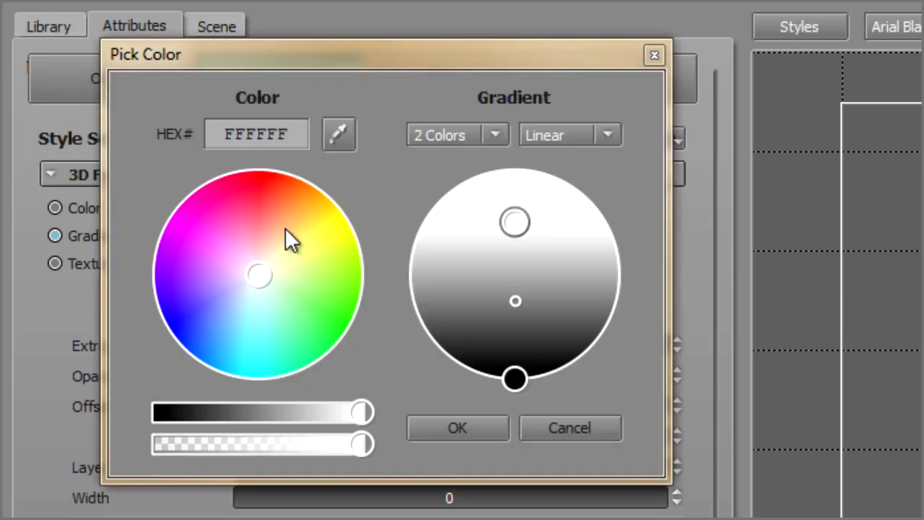
pyautogui.click(495, 135)
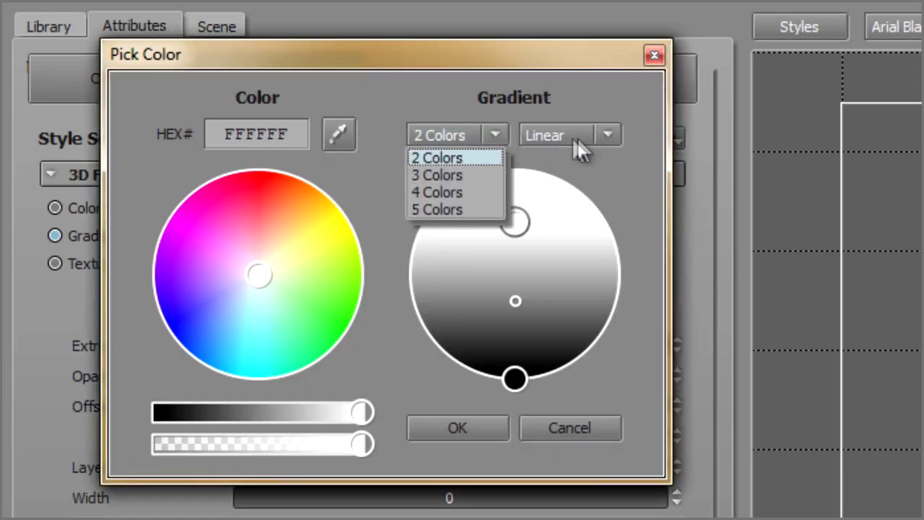
pyautogui.click(608, 136)
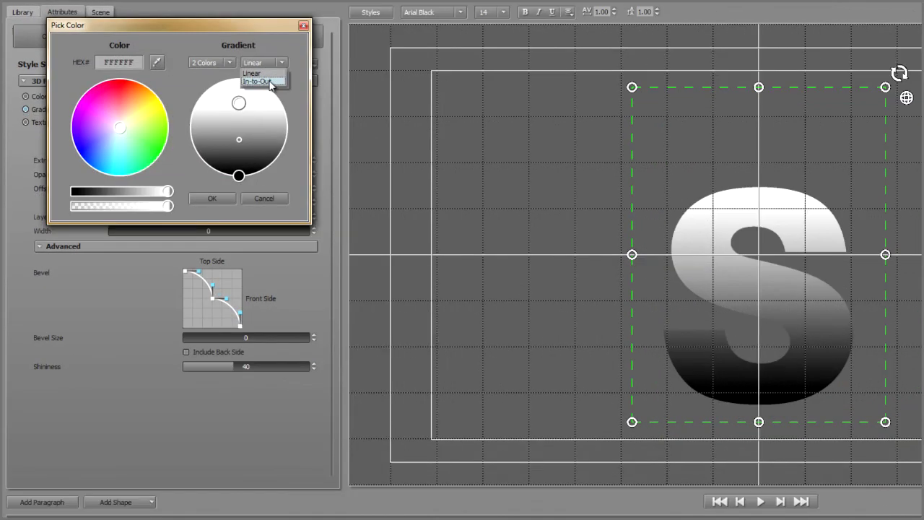
pyautogui.click(571, 175)
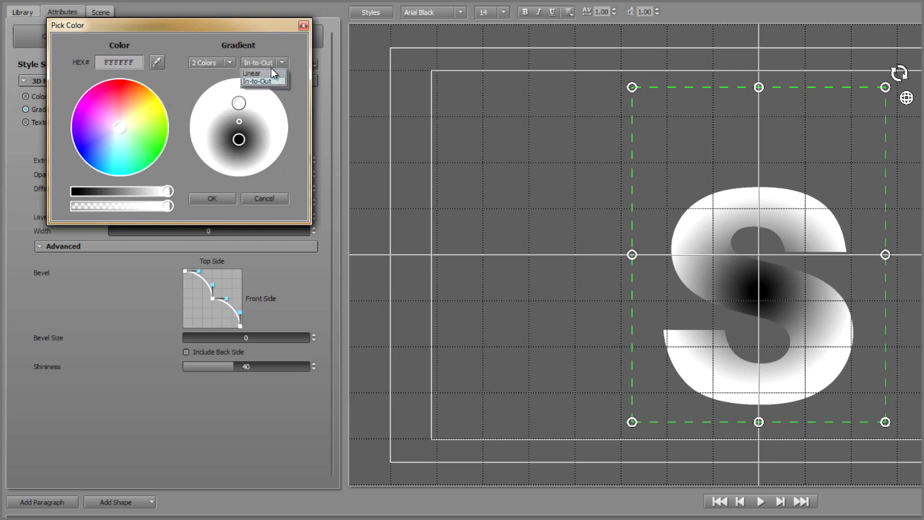
pyautogui.click(274, 63)
pyautogui.click(268, 73)
pyautogui.click(229, 62)
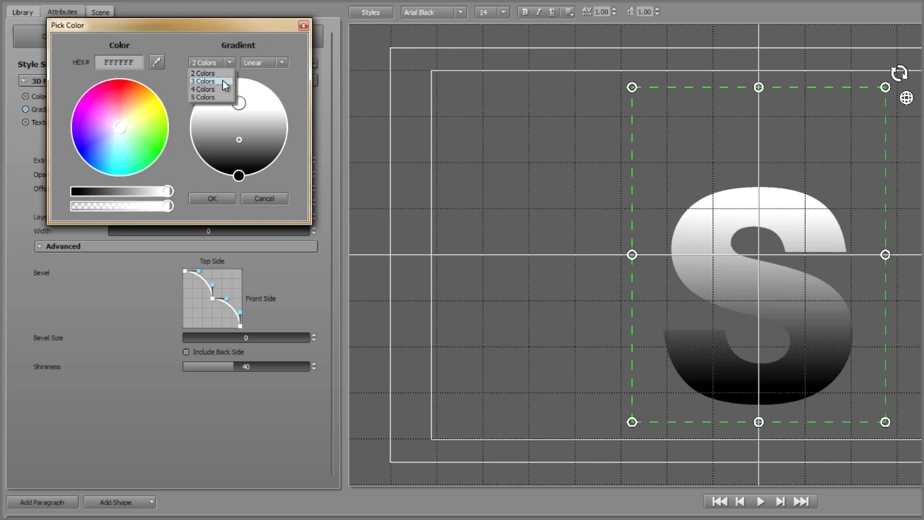
pyautogui.click(239, 106)
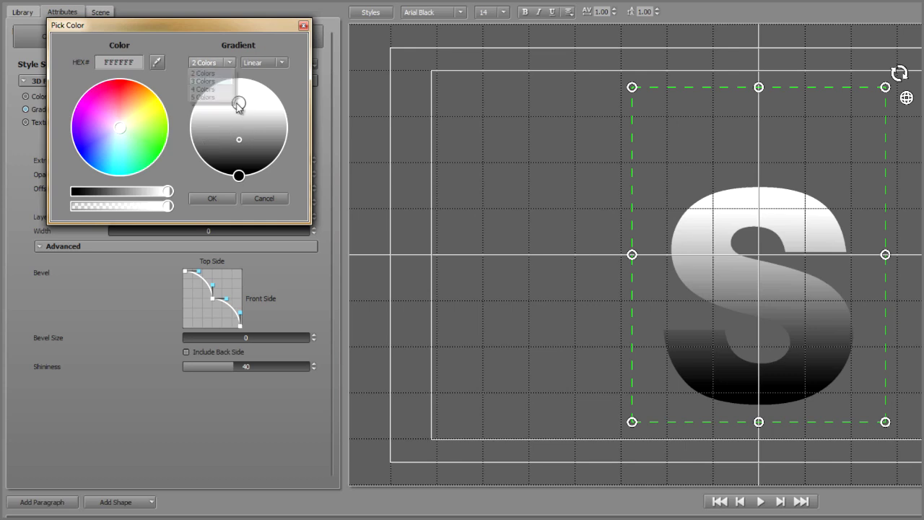
# - Set the top gradient stop to red and change the gradient to 3 Colors
pyautogui.moveTo(239, 105)
pyautogui.mouseDown()
pyautogui.moveTo(239, 126)
pyautogui.moveTo(238, 103)
pyautogui.mouseUp()
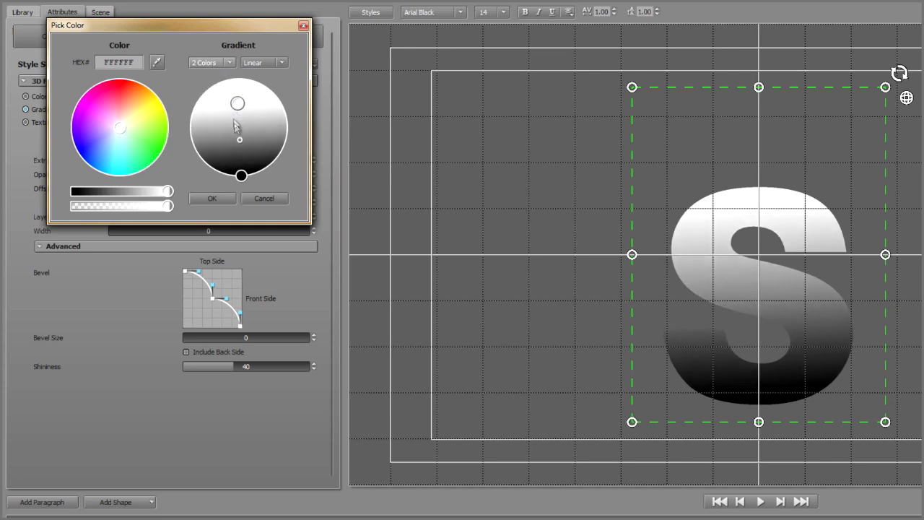
pyautogui.moveTo(240, 146)
pyautogui.mouseDown()
pyautogui.moveTo(239, 154)
pyautogui.moveTo(239, 135)
pyautogui.mouseUp()
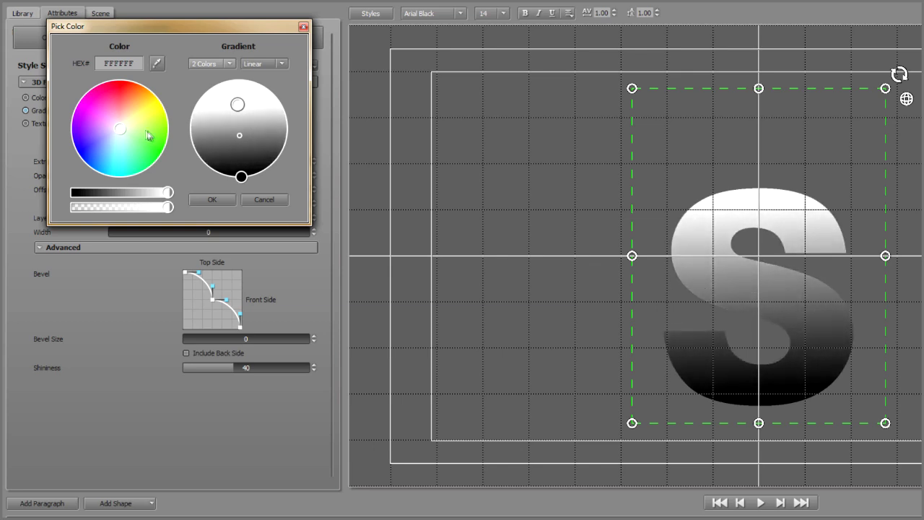
pyautogui.moveTo(119, 133); pyautogui.dragTo(142, 139)
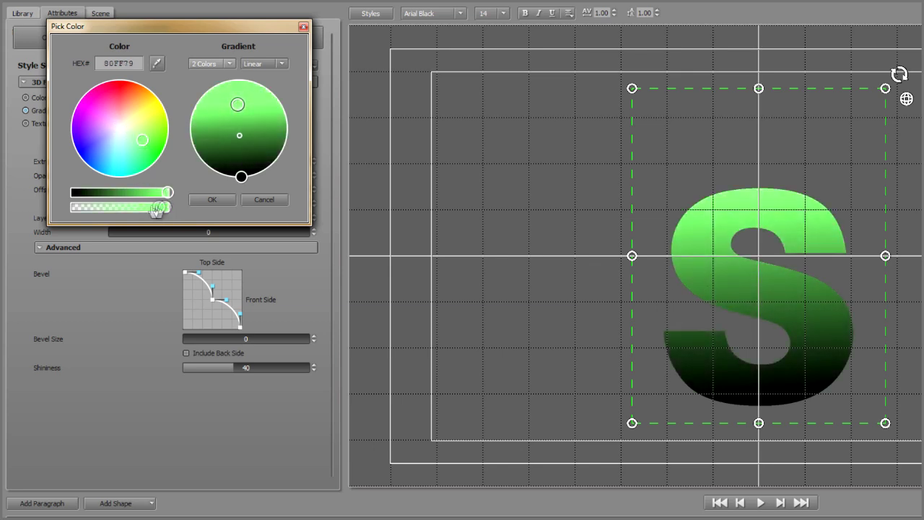
pyautogui.moveTo(168, 208); pyautogui.dragTo(102, 210)
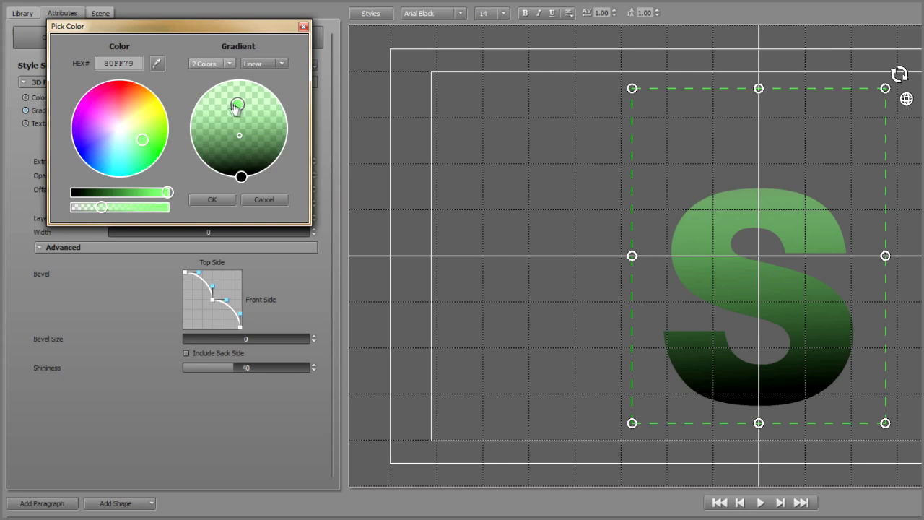
pyautogui.moveTo(142, 140); pyautogui.dragTo(118, 81)
pyautogui.click(225, 66)
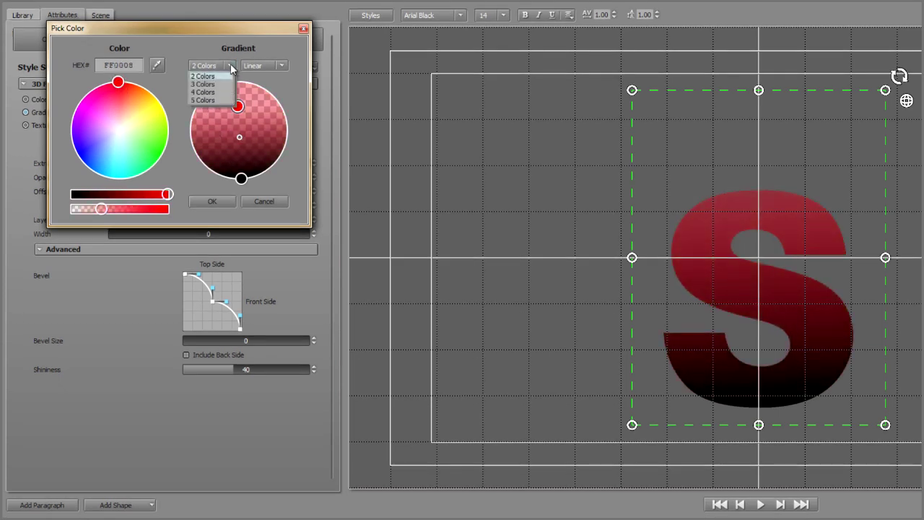
pyautogui.click(217, 82)
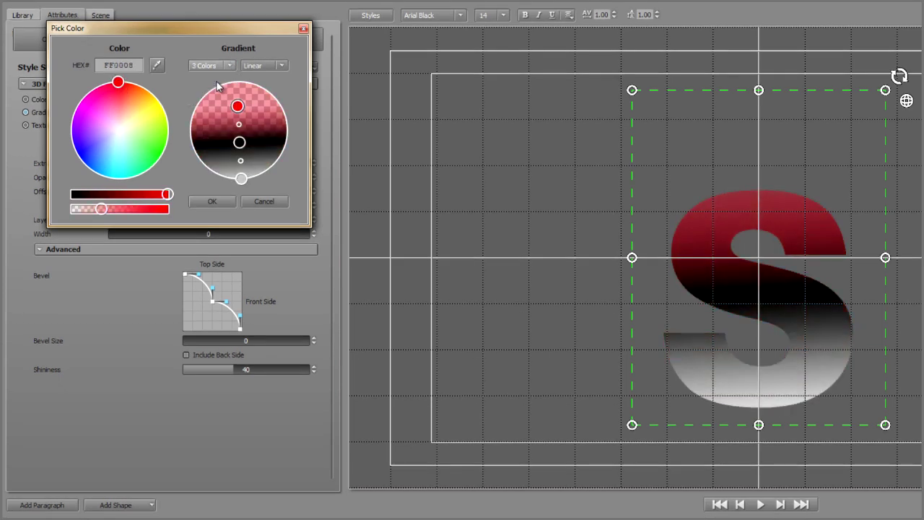
# - Make the middle and bottom stops yellow, and the red stop fully opaque and higher
pyautogui.click(239, 144)
pyautogui.moveTo(71, 194); pyautogui.dragTo(167, 193)
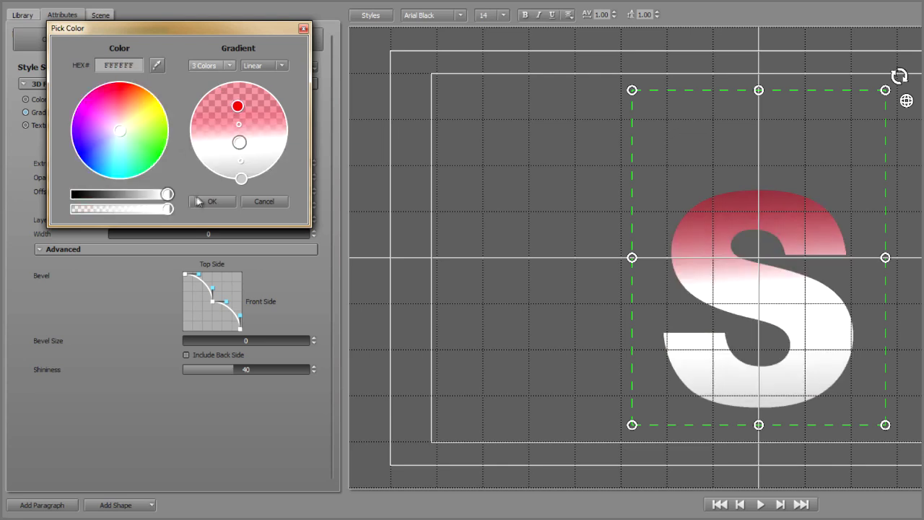
pyautogui.moveTo(129, 129); pyautogui.dragTo(143, 109)
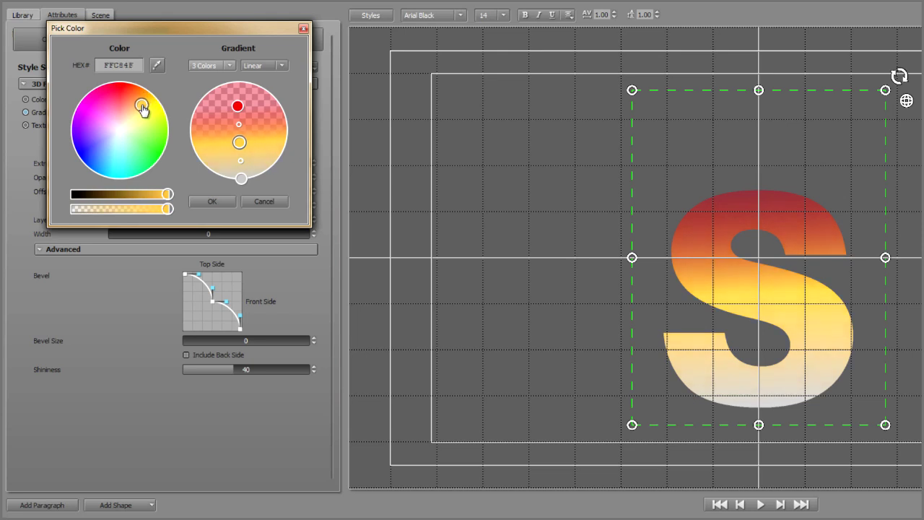
pyautogui.click(241, 179)
pyautogui.moveTo(123, 132); pyautogui.dragTo(159, 115)
pyautogui.click(238, 106)
pyautogui.moveTo(99, 217); pyautogui.dragTo(191, 207)
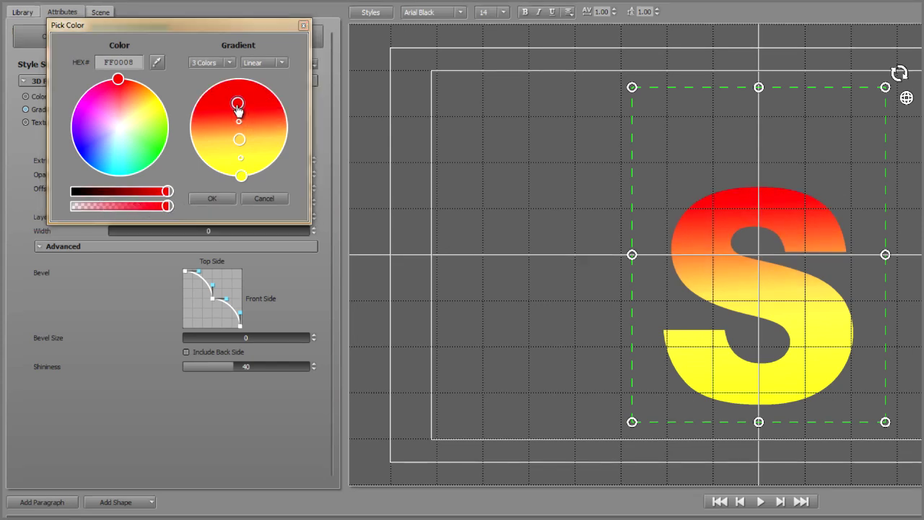
pyautogui.moveTo(237, 107); pyautogui.dragTo(241, 47)
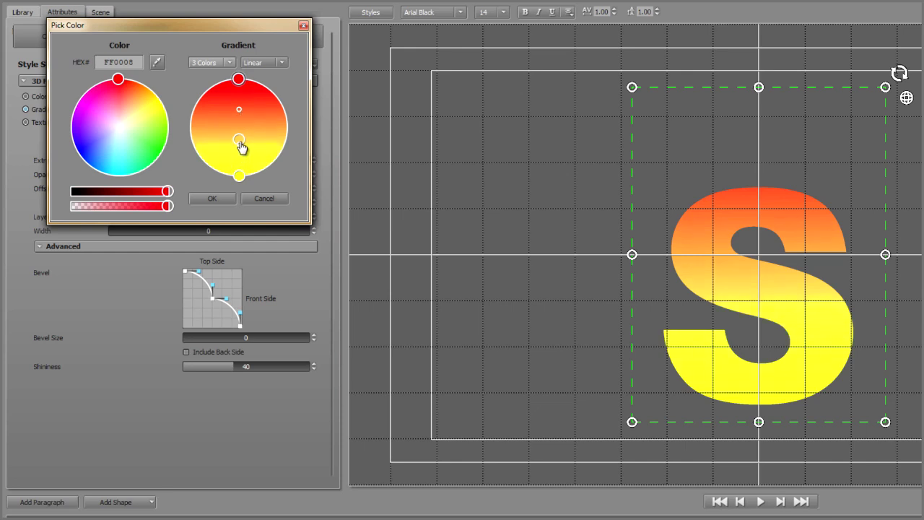
pyautogui.moveTo(242, 147)
pyautogui.mouseDown()
pyautogui.moveTo(240, 138)
pyautogui.moveTo(242, 154)
pyautogui.mouseUp()
# - Angle the gradient diagonally from the upper-left and make the red and middle stops partly transparent
pyautogui.moveTo(238, 89); pyautogui.dragTo(202, 105)
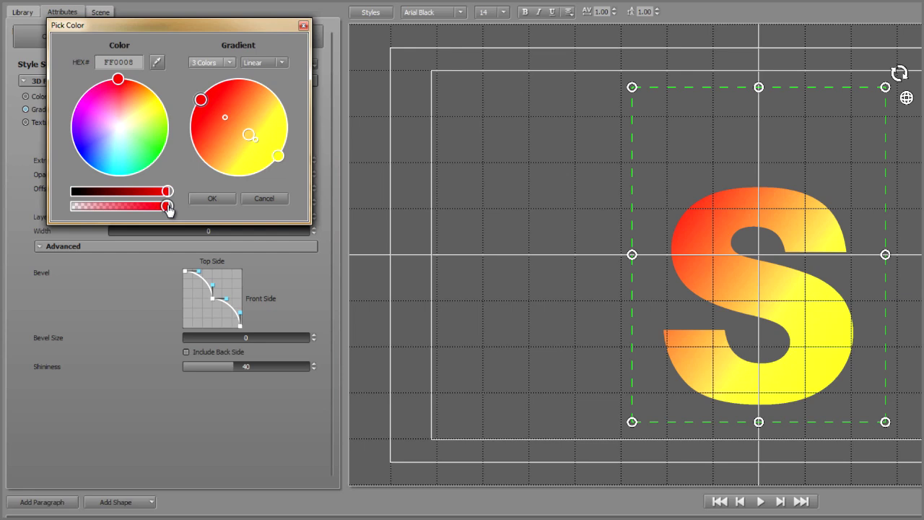
pyautogui.moveTo(168, 208); pyautogui.dragTo(89, 207)
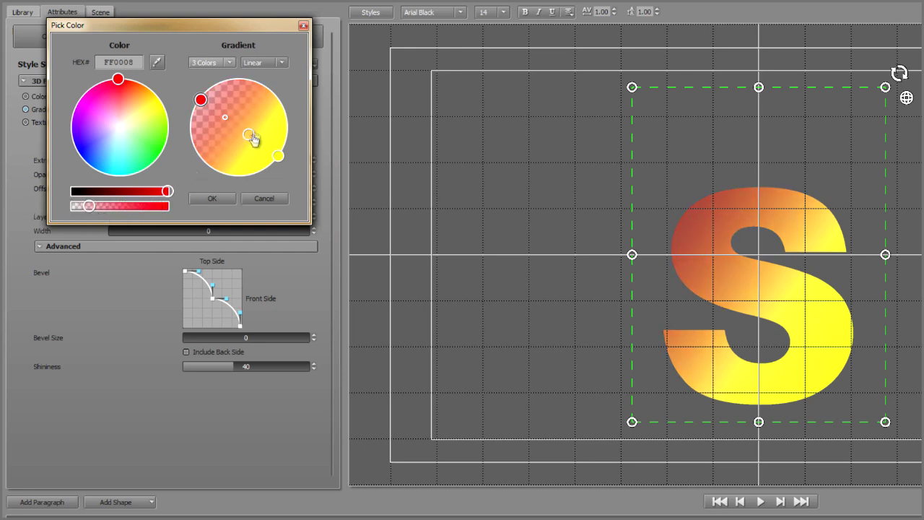
pyautogui.click(249, 136)
pyautogui.moveTo(168, 207)
pyautogui.mouseDown()
pyautogui.moveTo(71, 209)
pyautogui.moveTo(166, 212)
pyautogui.mouseUp()
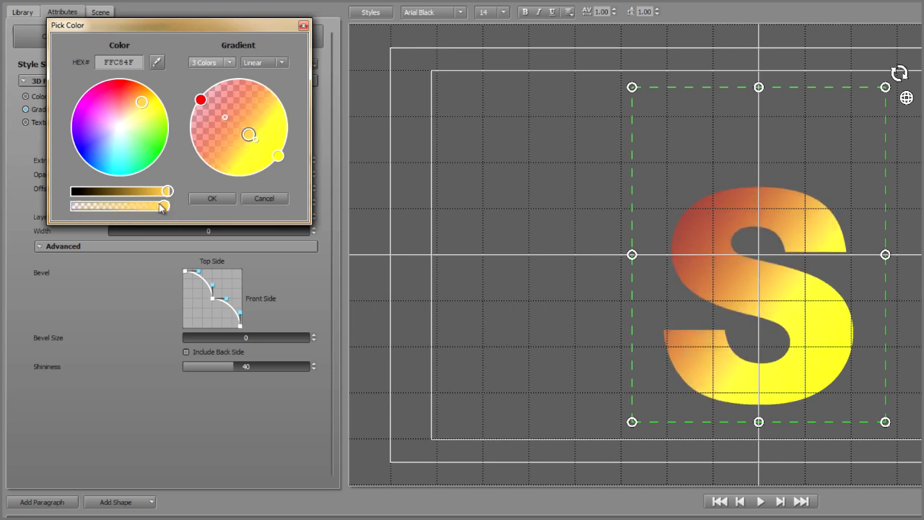
# - Apply the gradient, then start a new title, discarding the unsaved S title
pyautogui.click(211, 198)
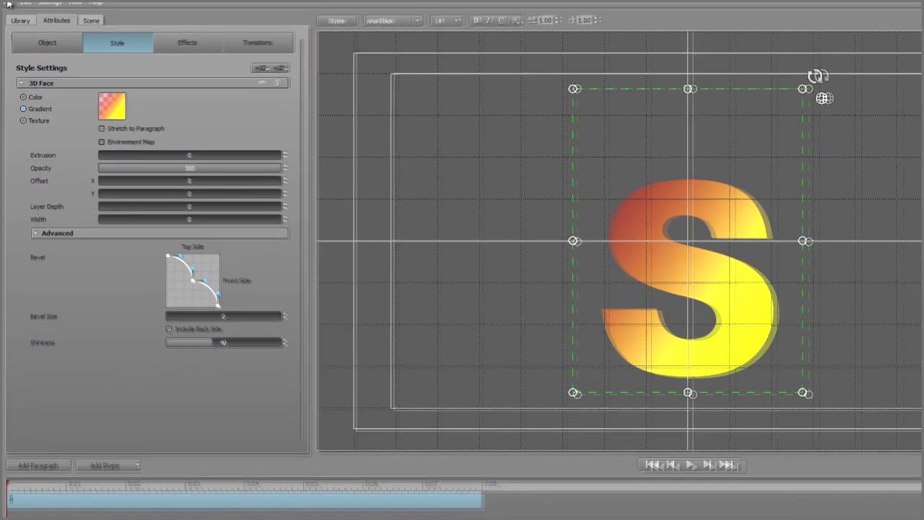
pyautogui.click(7, 3)
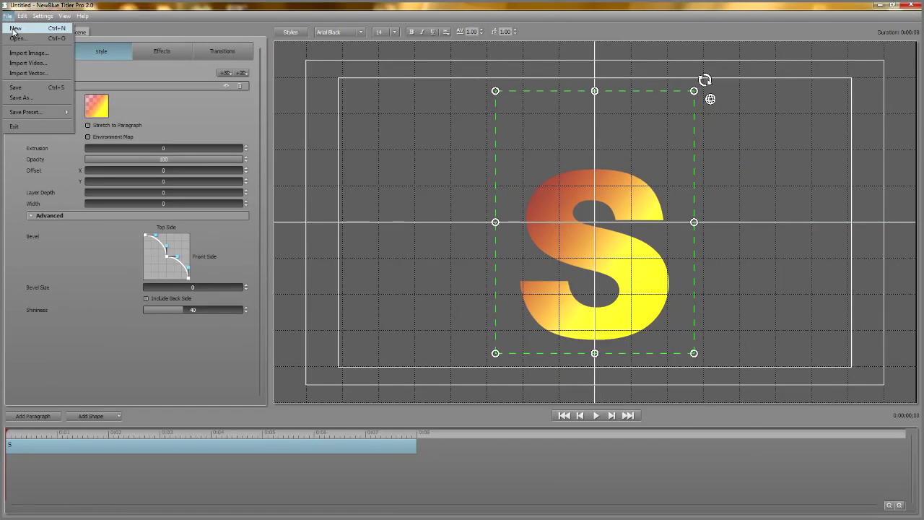
pyautogui.click(16, 18)
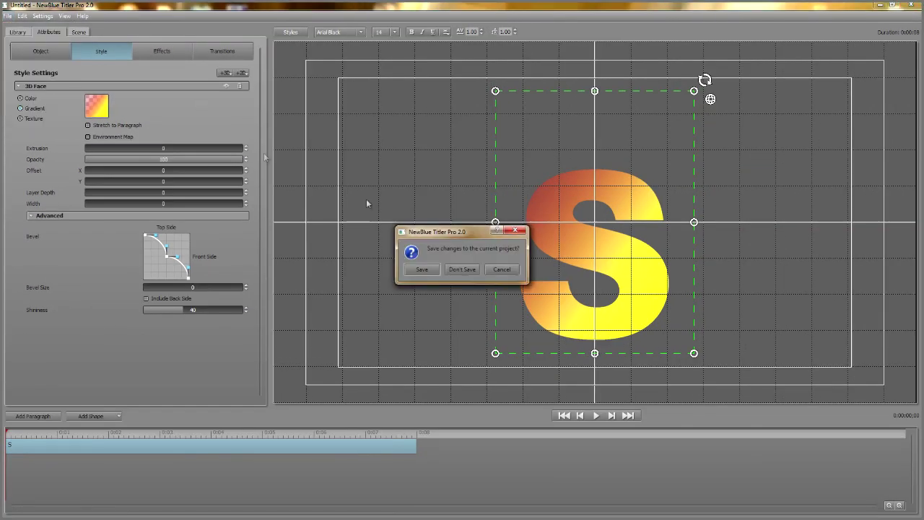
pyautogui.click(462, 269)
# - Replace the placeholder text with 'TEXTURE' and enlarge it on the canvas
pyautogui.doubleClick(537, 242)
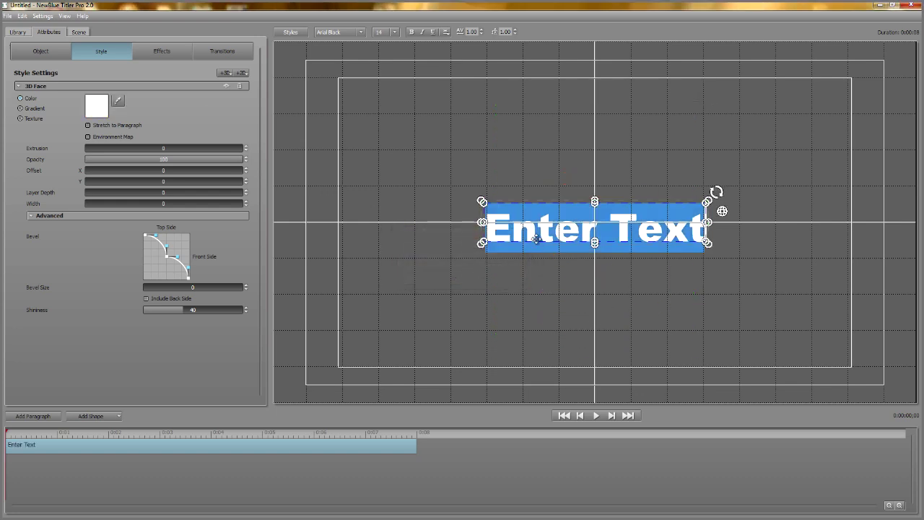
pyautogui.write('TEXTURE')
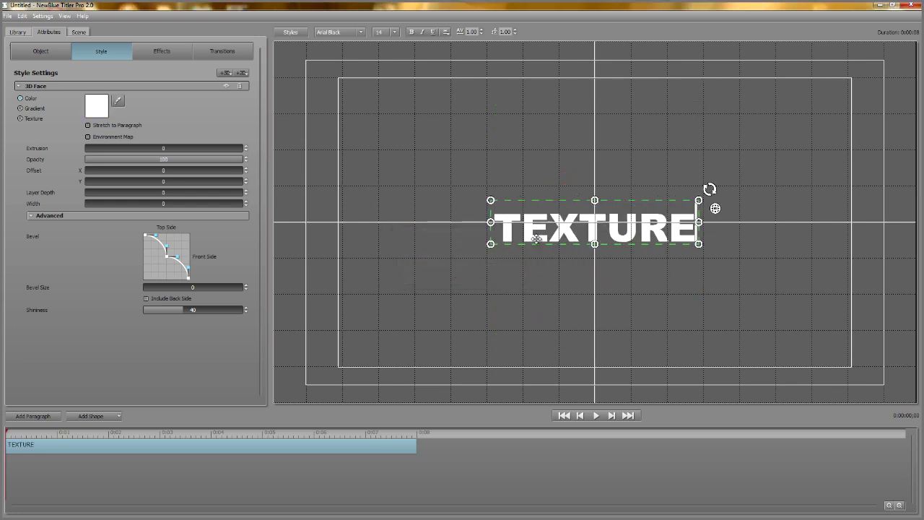
pyautogui.moveTo(491, 244); pyautogui.dragTo(394, 262)
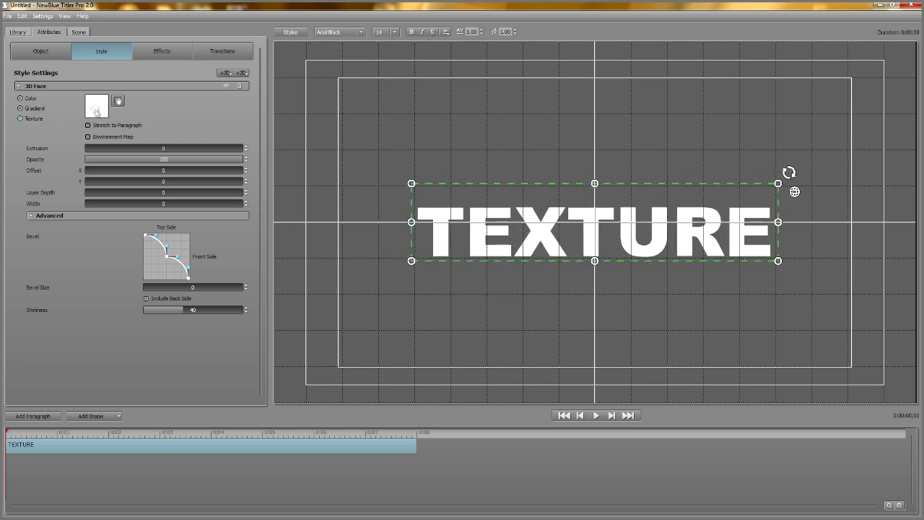
# - Fill the TEXTURE letters with the Brick3.jpg texture and reposition it within the letters
pyautogui.click(96, 108)
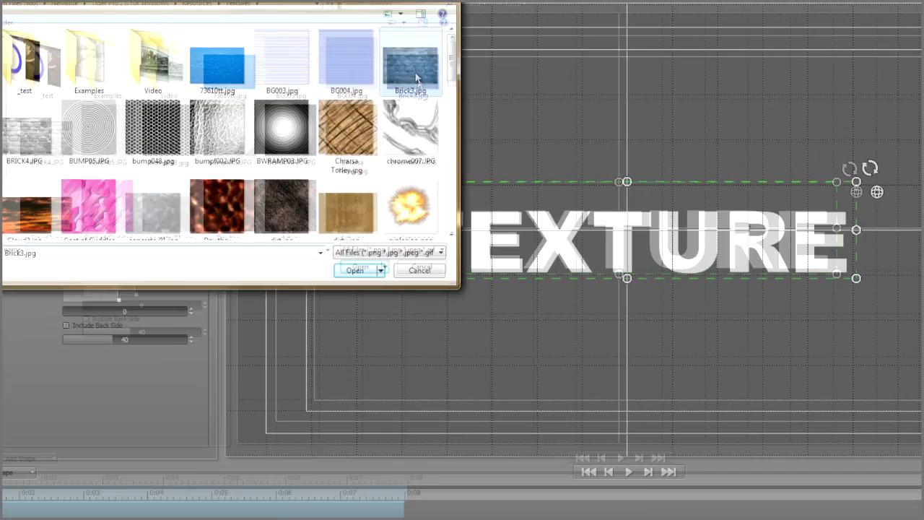
pyautogui.doubleClick(421, 90)
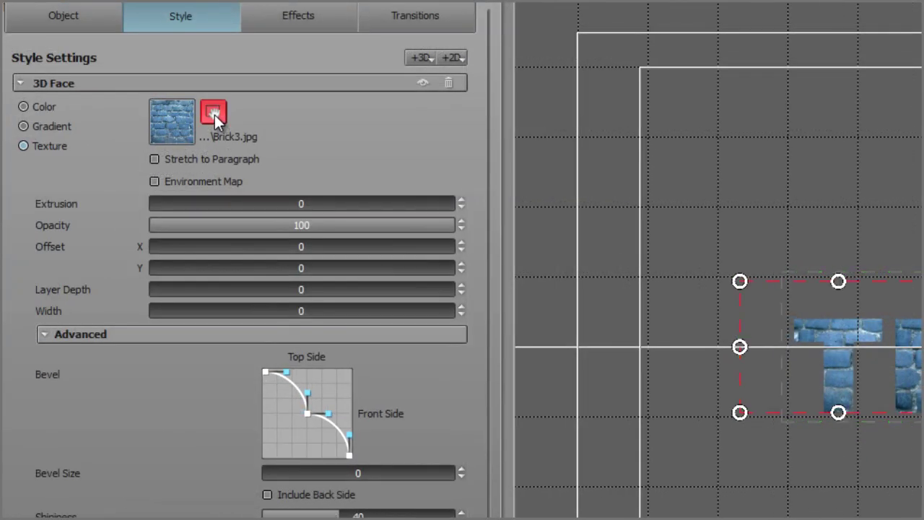
pyautogui.moveTo(838, 289); pyautogui.dragTo(877, 269)
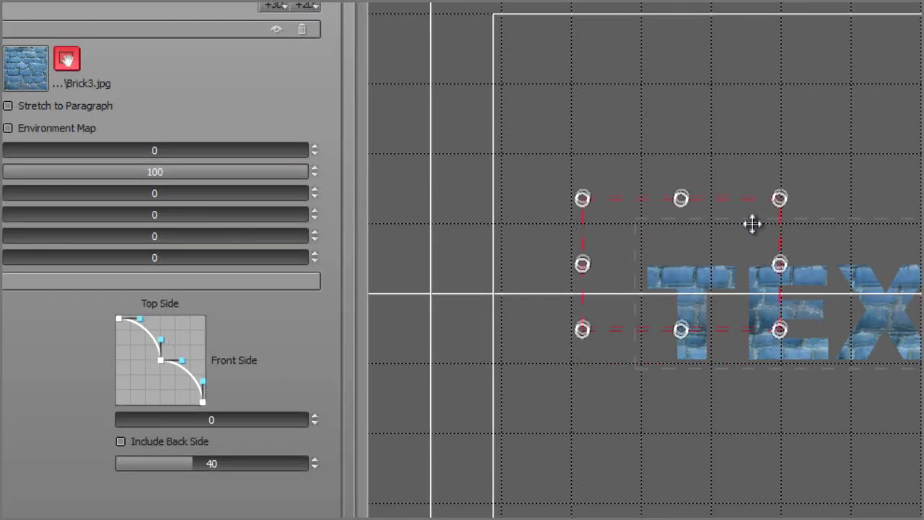
pyautogui.moveTo(753, 224); pyautogui.dragTo(770, 253)
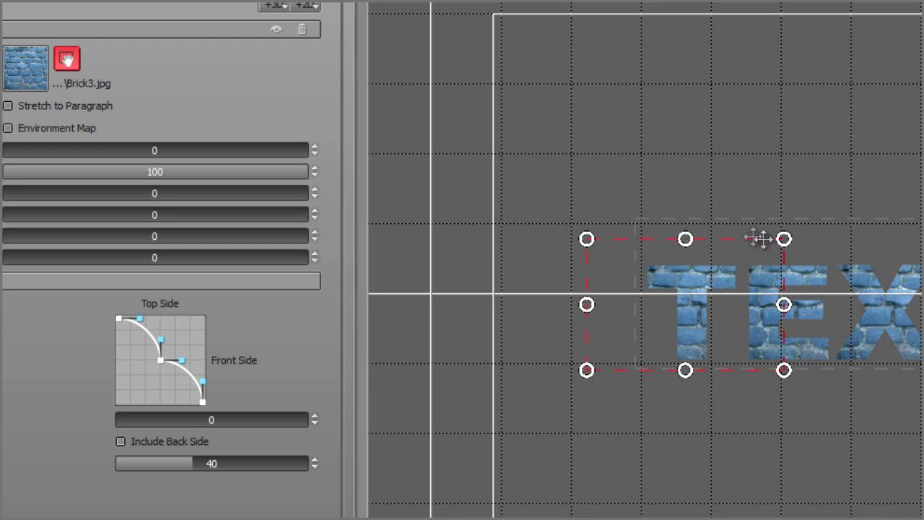
# - Rescale the brick texture box, stretching it taller and adjusting its width
pyautogui.moveTo(784, 239); pyautogui.dragTo(804, 254)
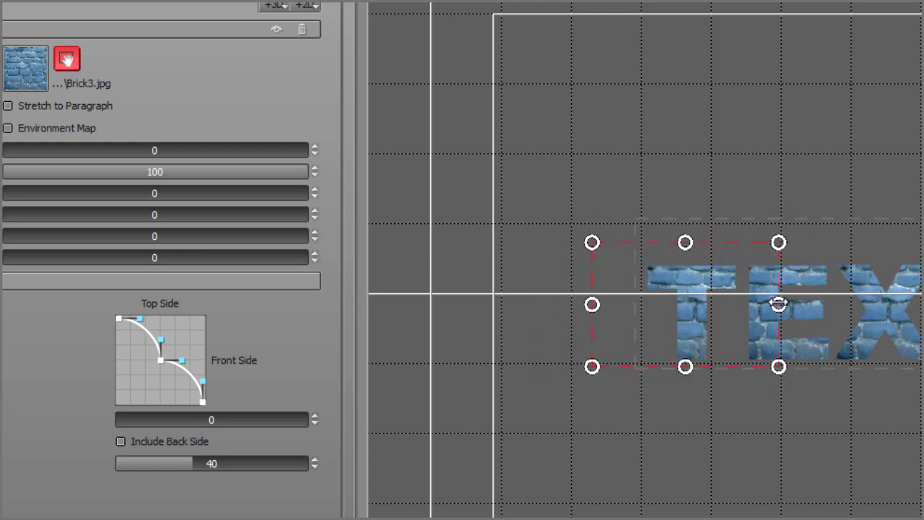
pyautogui.moveTo(685, 366); pyautogui.dragTo(684, 405)
pyautogui.moveTo(780, 304); pyautogui.dragTo(718, 307)
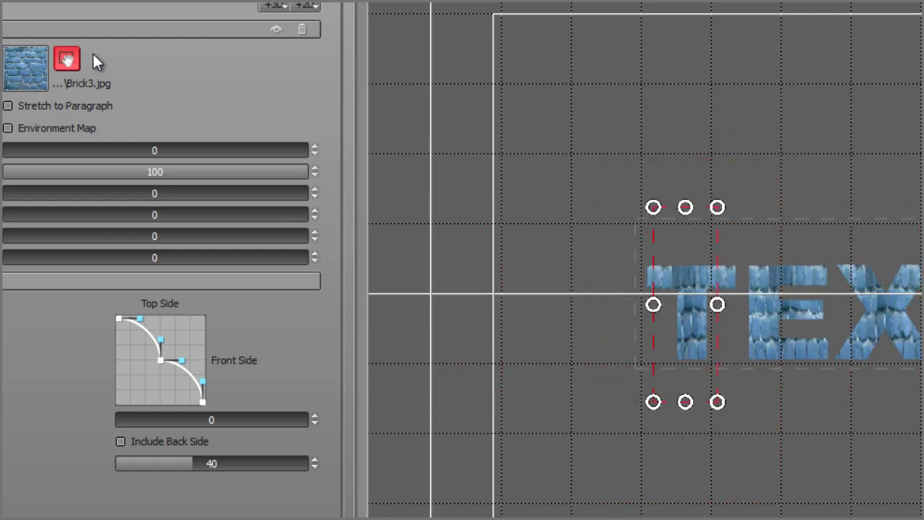
pyautogui.click(67, 61)
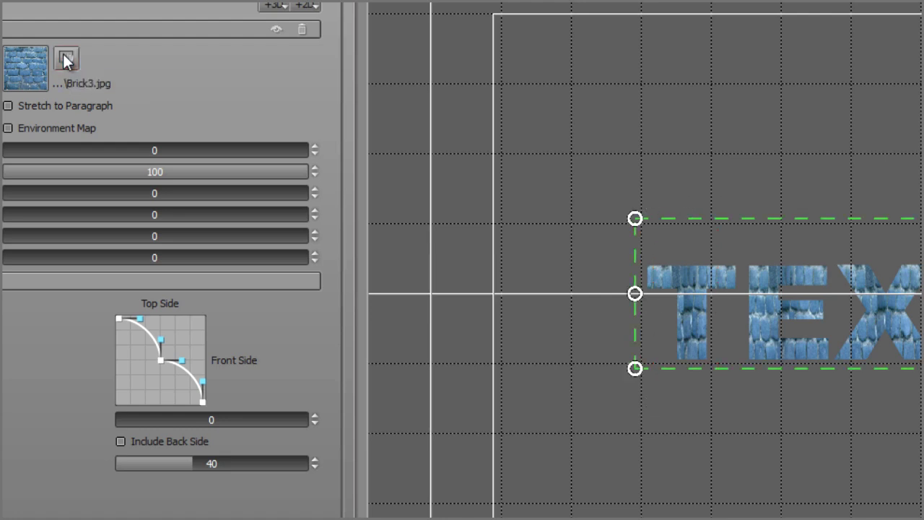
# - Replace the title text TEXTURE with VIDEO and enlarge it across the frame
pyautogui.click(814, 348)
pyautogui.hotkey('ctrl', 'a')
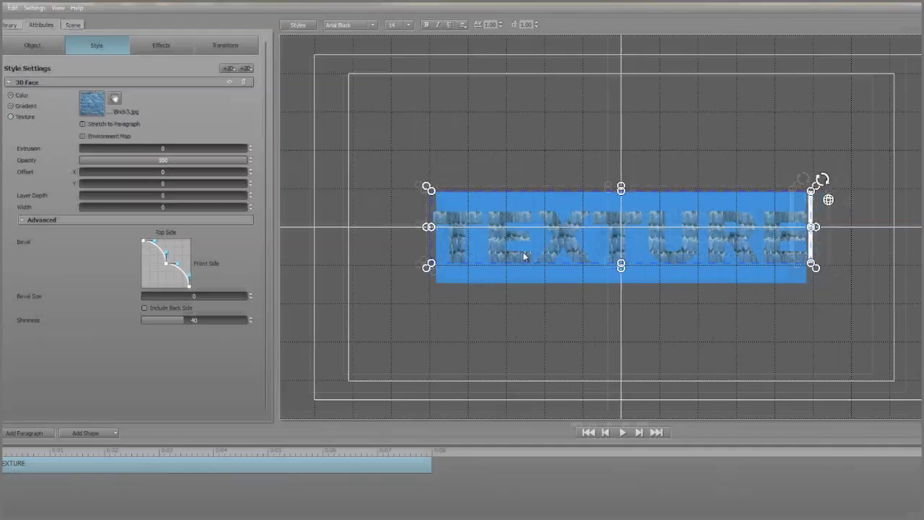
pyautogui.write('V')
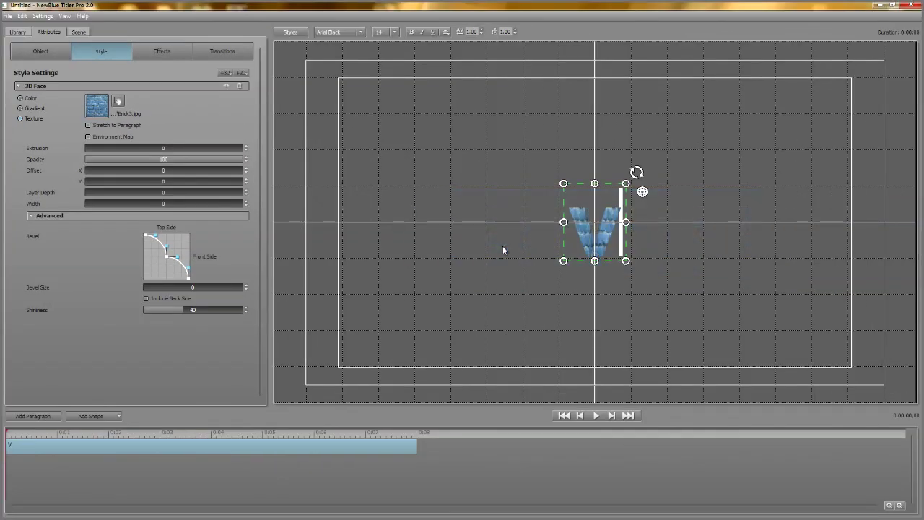
pyautogui.write('IDEO')
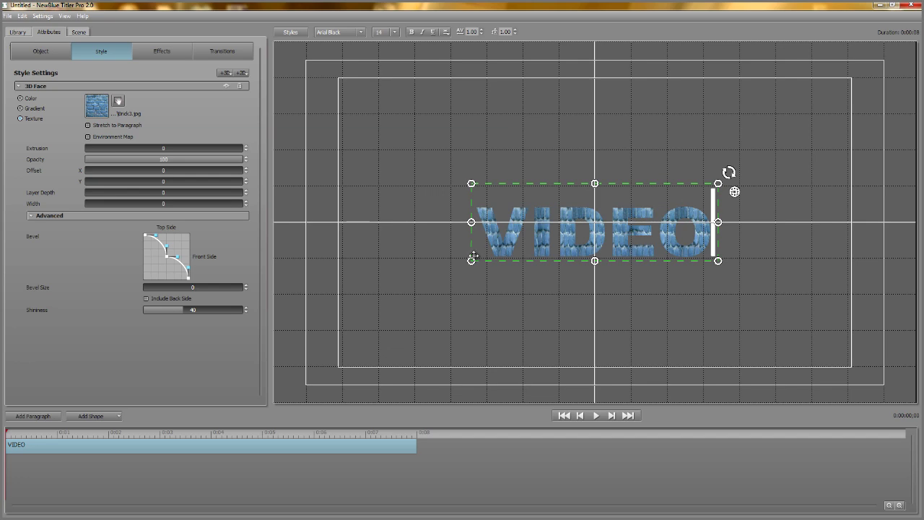
pyautogui.moveTo(471, 260); pyautogui.dragTo(428, 306)
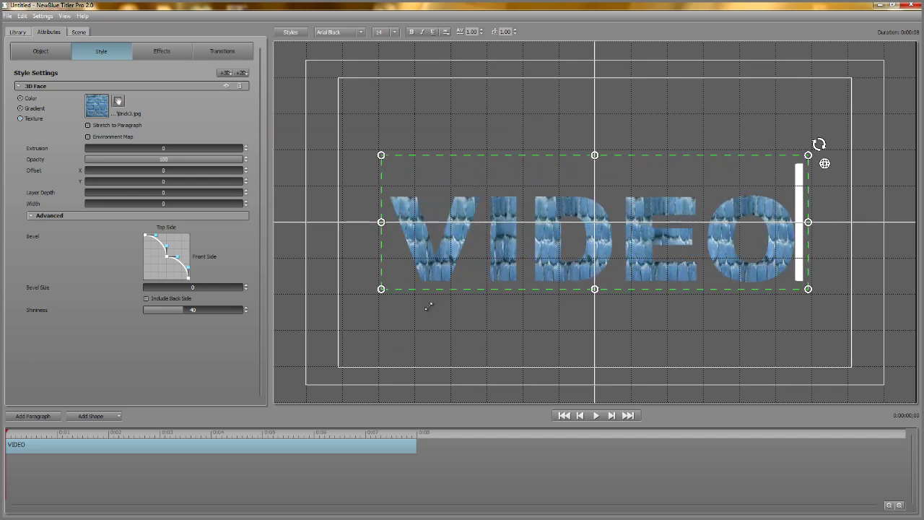
# - Apply the store.avi clip from the Video texture folder as the letters' texture
pyautogui.click(98, 107)
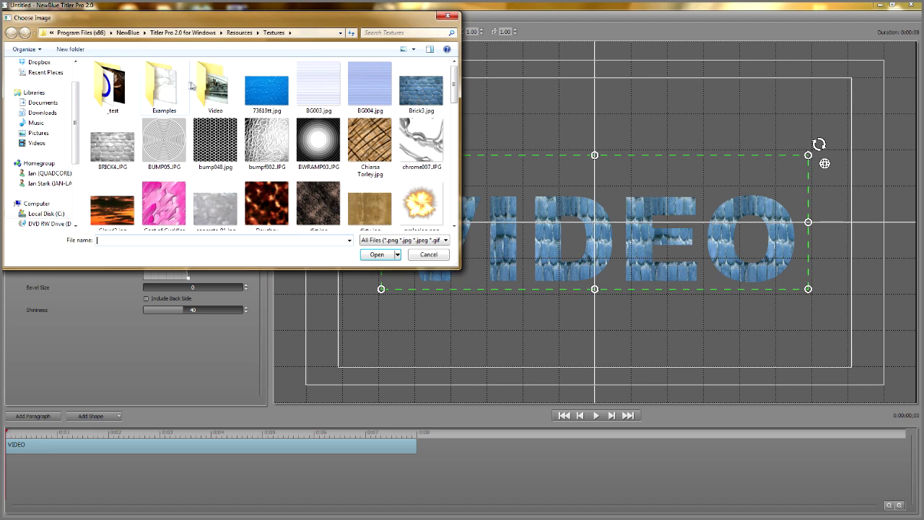
pyautogui.doubleClick(211, 85)
pyautogui.doubleClick(126, 85)
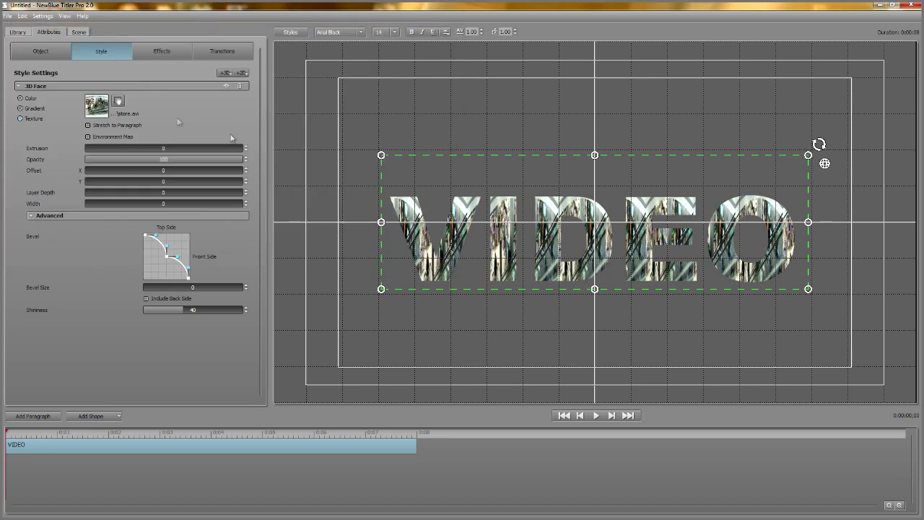
# - Widen the video texture, stretch it to the whole paragraph, and play the preview
pyautogui.click(117, 103)
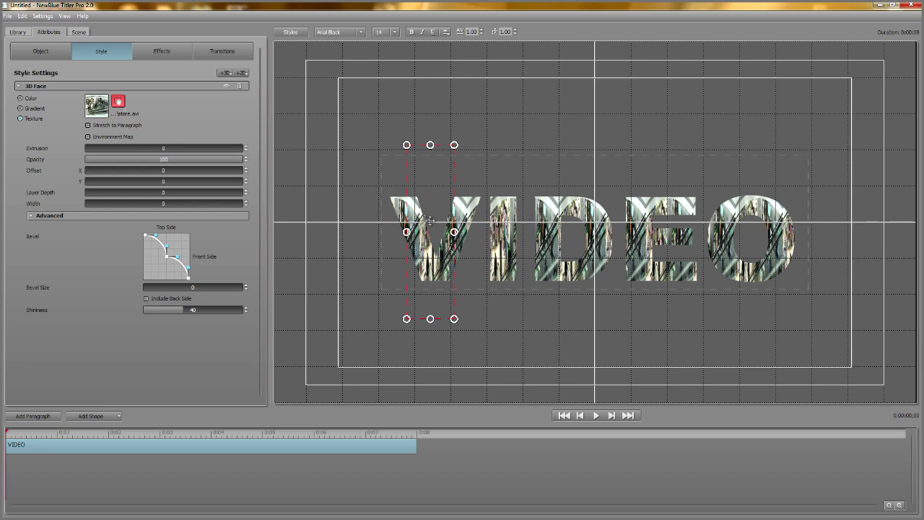
pyautogui.moveTo(454, 232); pyautogui.dragTo(607, 232)
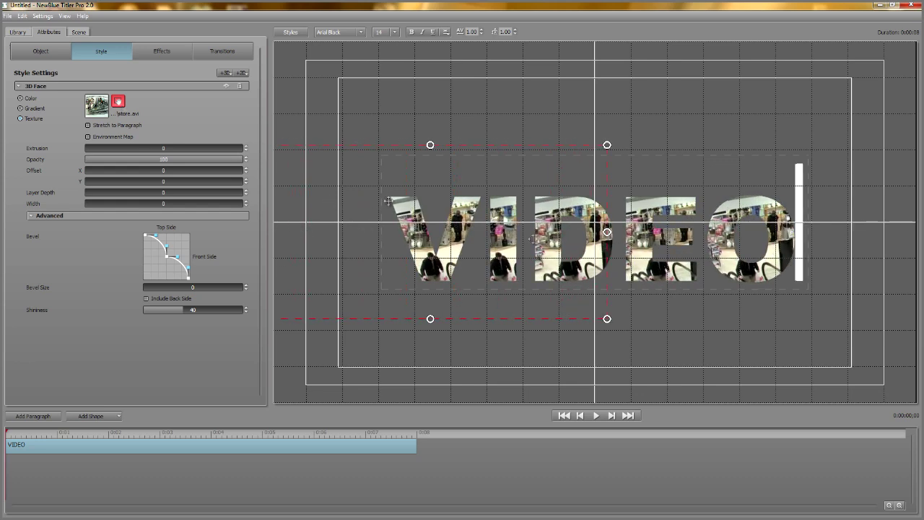
pyautogui.click(88, 125)
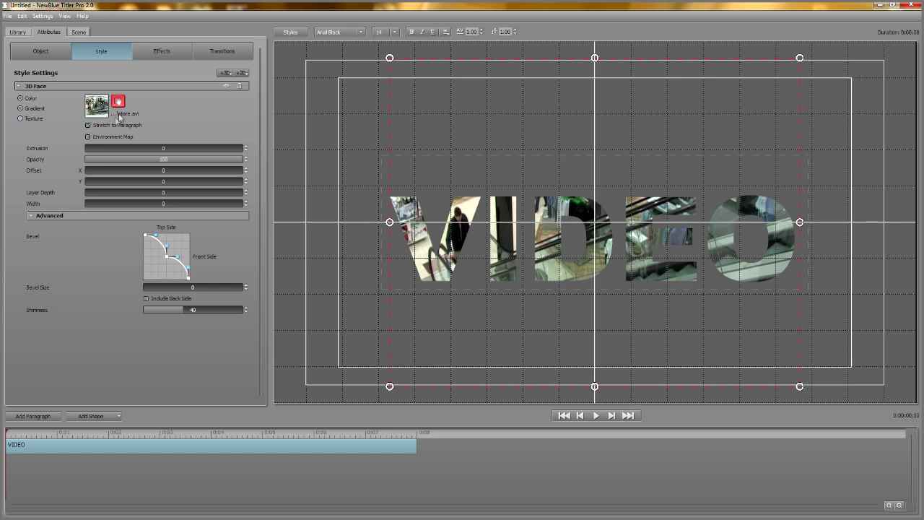
pyautogui.click(118, 102)
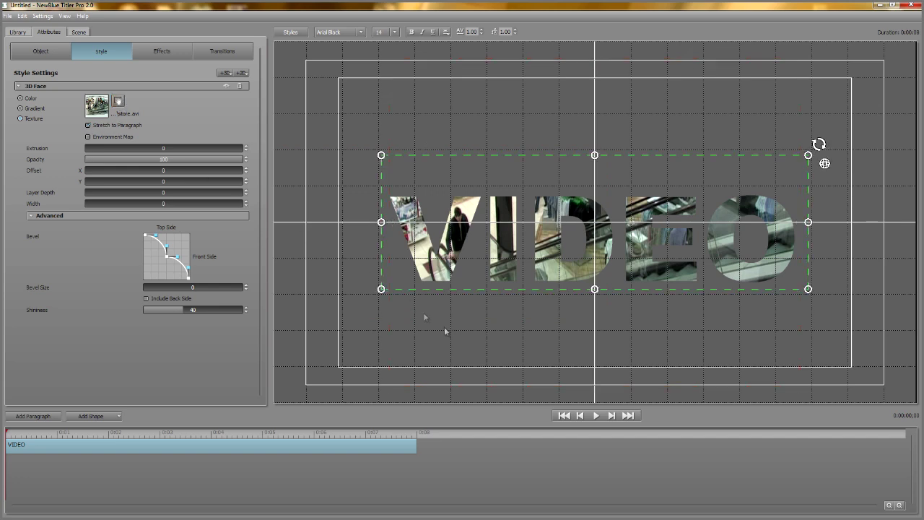
pyautogui.click(597, 417)
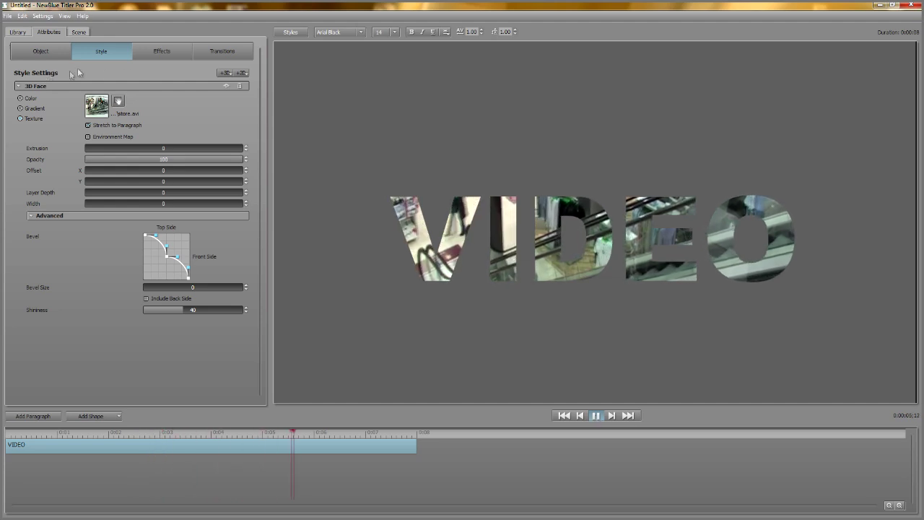
# - Add a red 3D outline to VIDEO, fading it to about 51 opacity and lowering the video face opacity
pyautogui.click(225, 73)
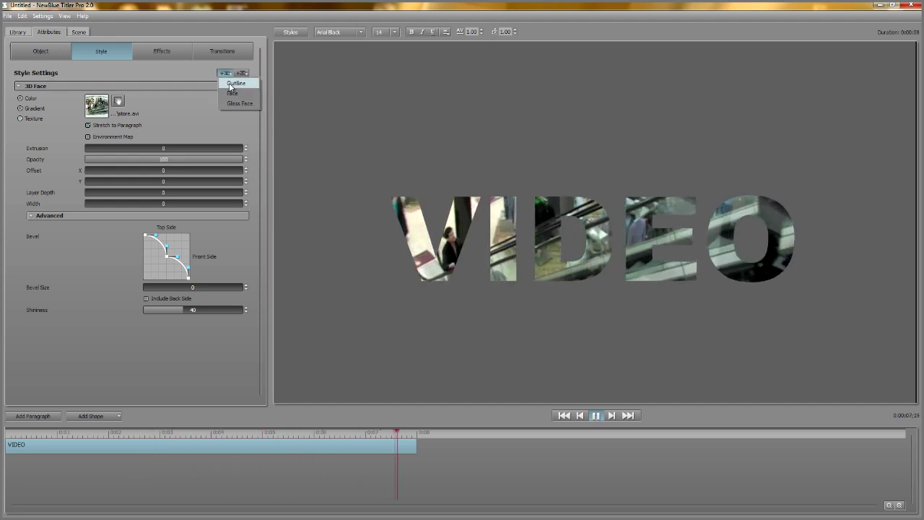
pyautogui.click(230, 85)
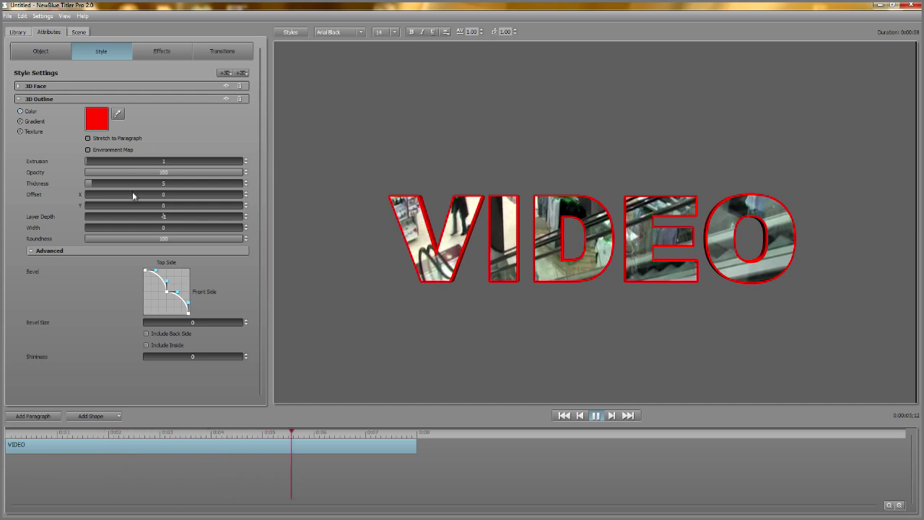
pyautogui.moveTo(239, 174); pyautogui.dragTo(65, 178)
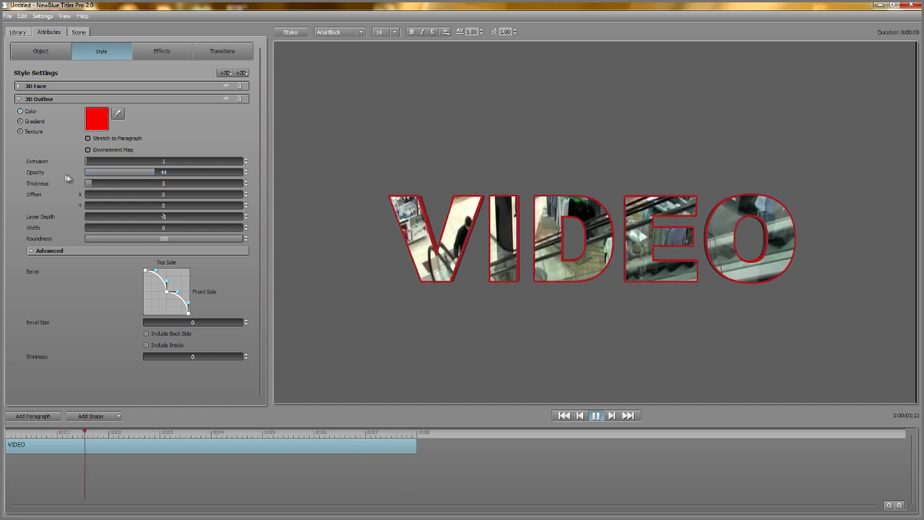
pyautogui.moveTo(154, 175); pyautogui.dragTo(133, 173)
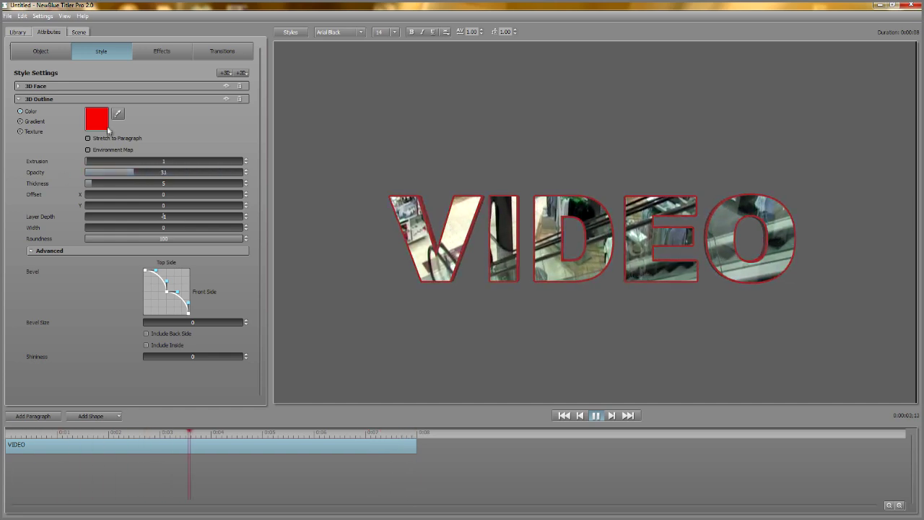
pyautogui.click(18, 87)
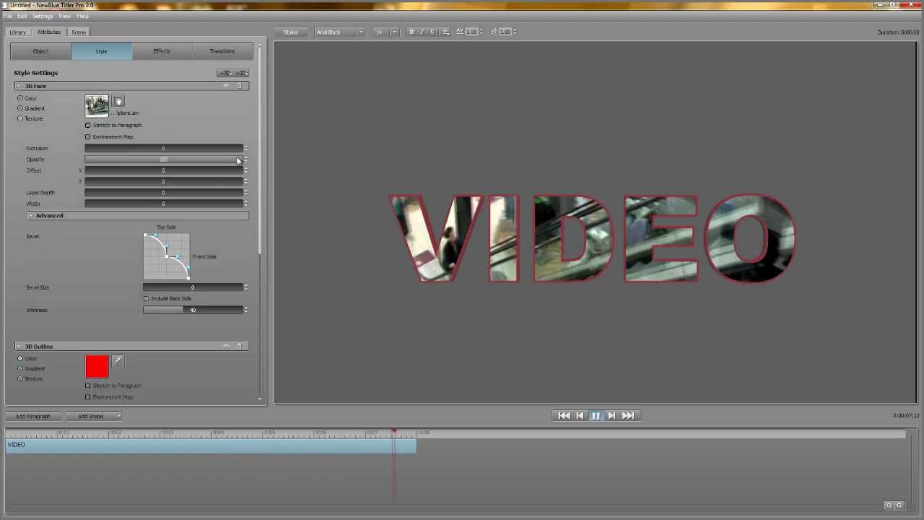
pyautogui.moveTo(237, 159)
pyautogui.mouseDown()
pyautogui.moveTo(10, 147)
pyautogui.moveTo(224, 154)
pyautogui.mouseUp()
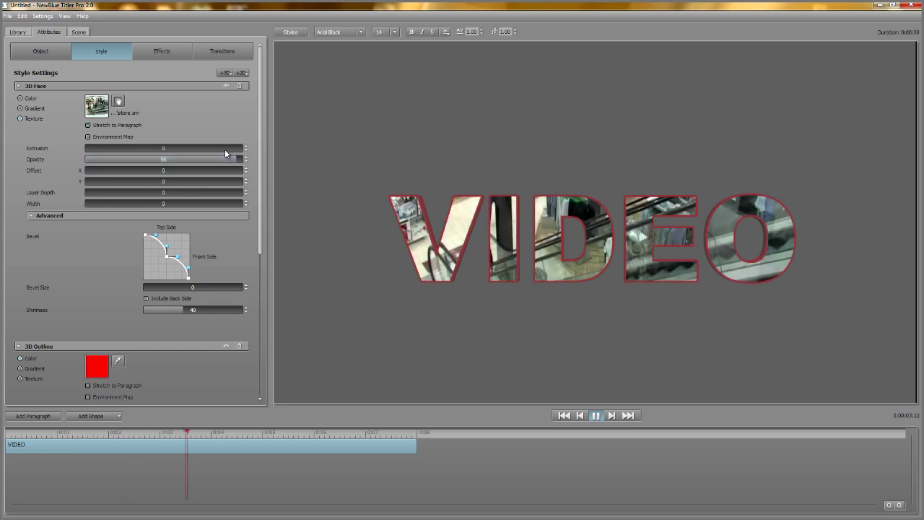